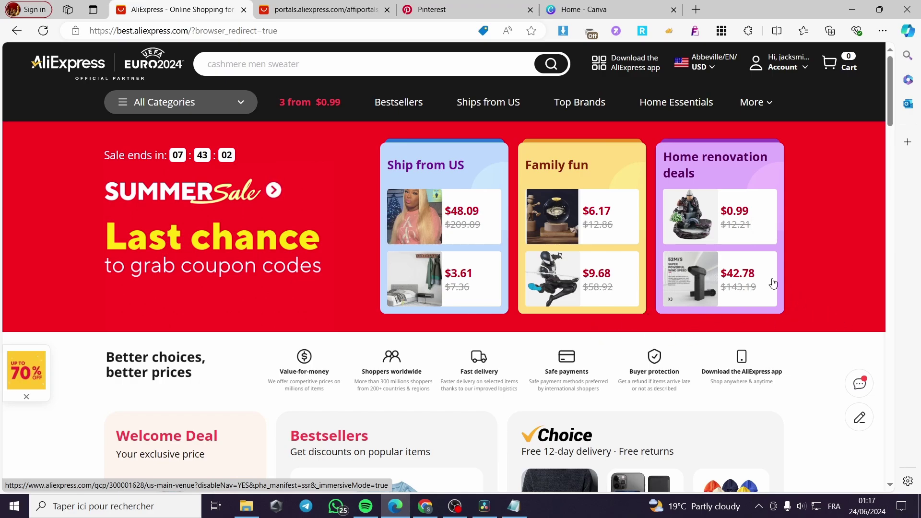
Scroll the AliExpress homepage down to the footer's Collaborate with us links.
scroll(808, 290, down, 5)
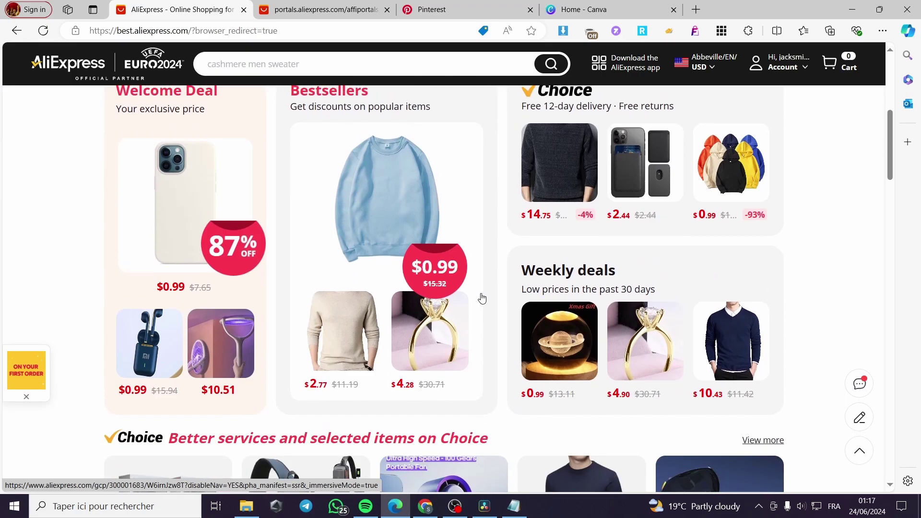
scroll(479, 299, up, 6)
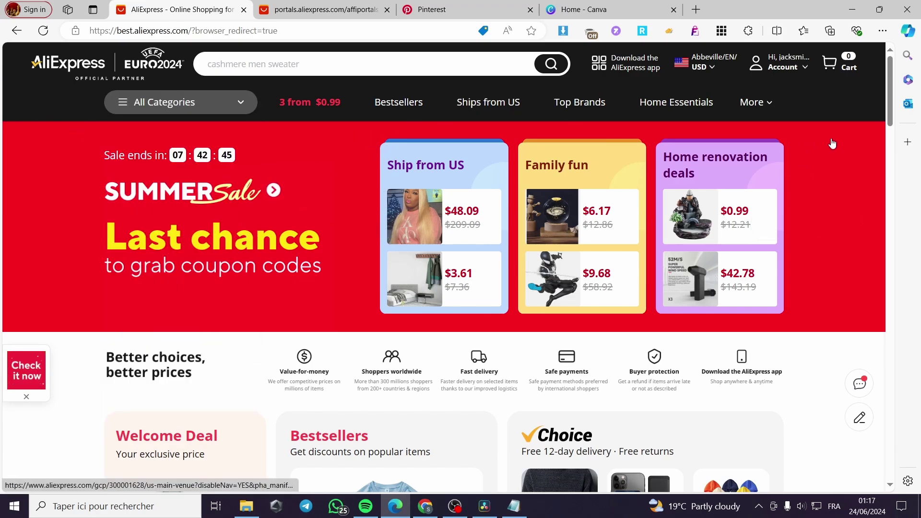
mouse_move(780, 67)
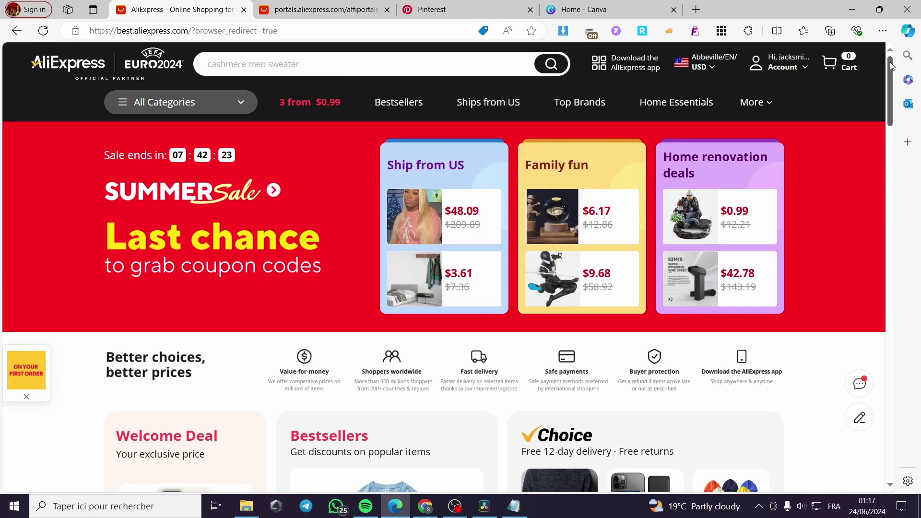
drag(891, 64, 912, 438)
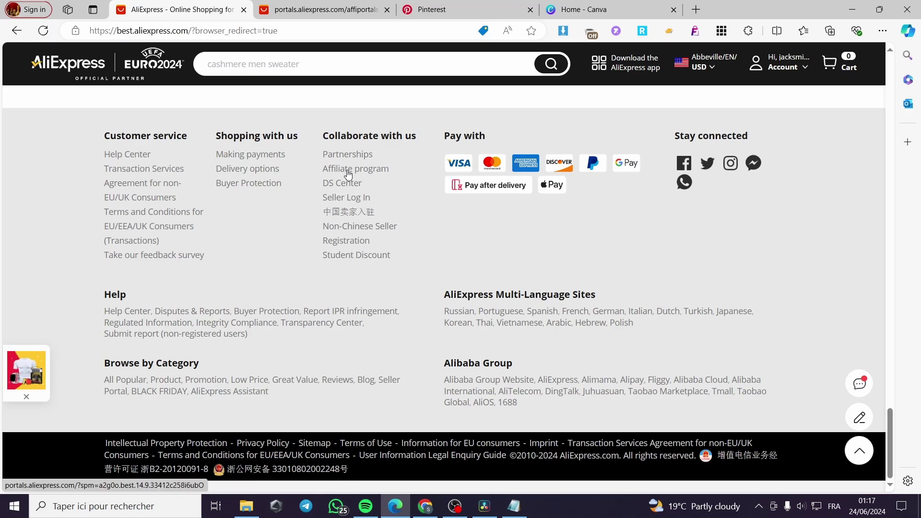
Open the Affiliate program page, then load Google from the address bar.
click(351, 174)
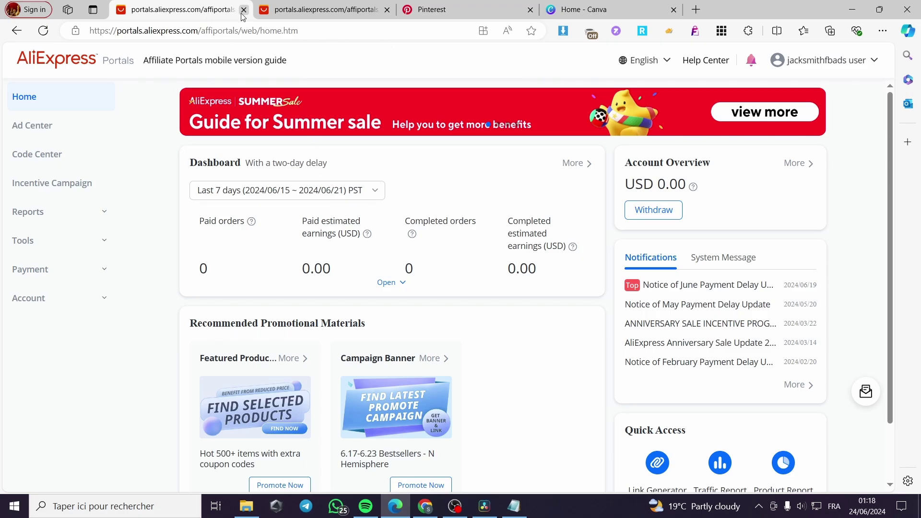
click(216, 32)
text(google.com/index.html)
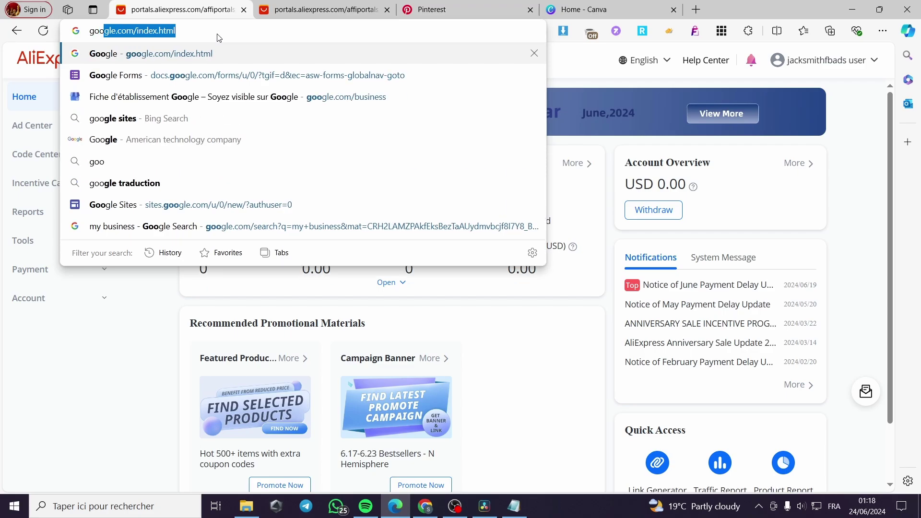
key(Return)
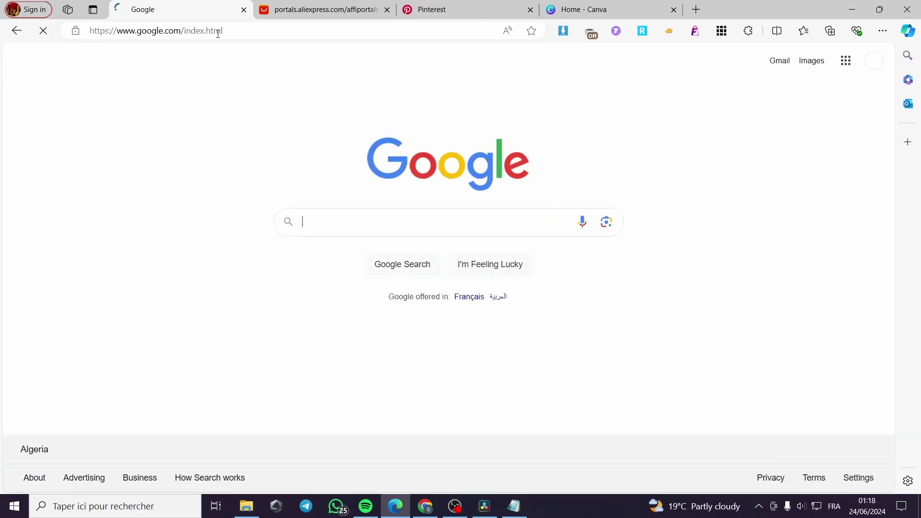
Search 'aliexpress partner portal' and open the AliExpress Affiliate Portals result.
text(alie)
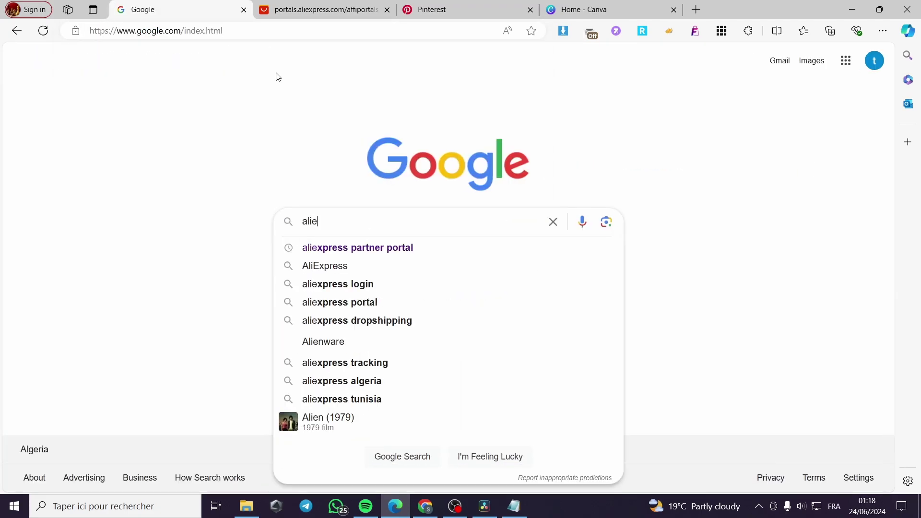
text(x)
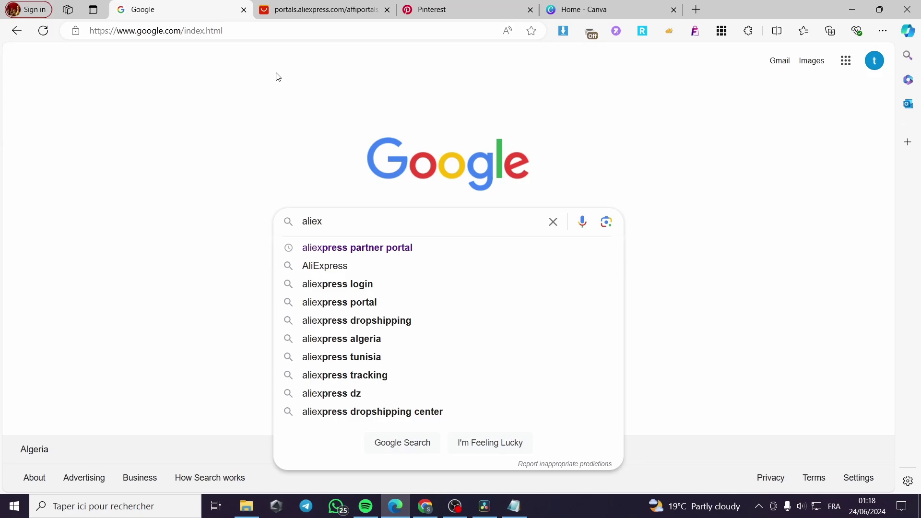
key(Down)
key(Return)
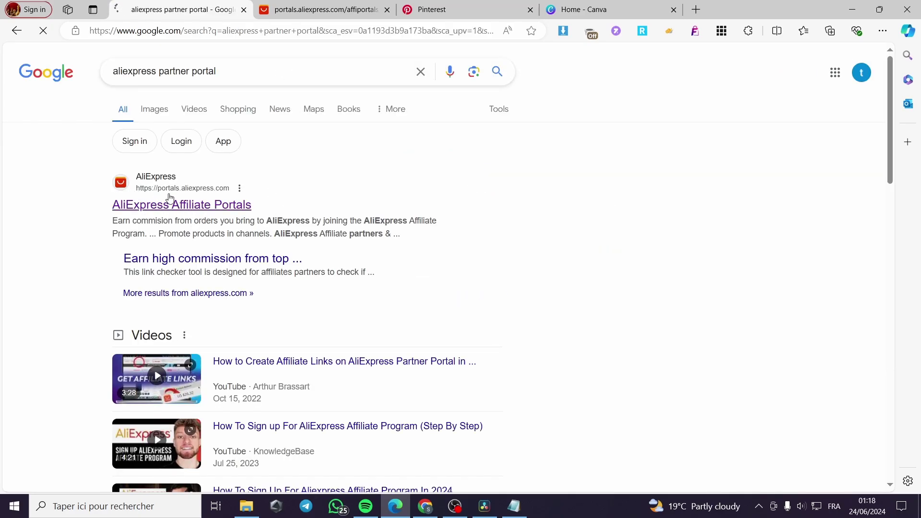
click(155, 201)
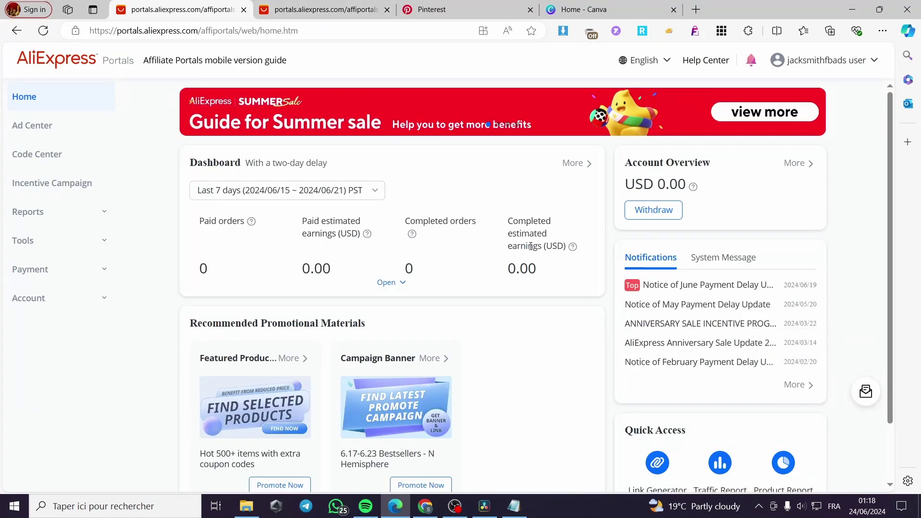
Expand Tools in the portal sidebar and open the Link Generator page.
mouse_move(571, 254)
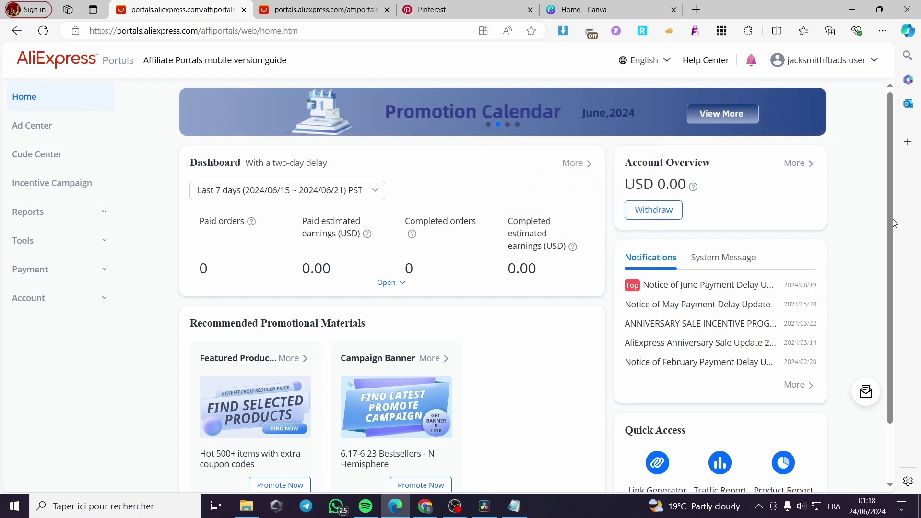
scroll(499, 283, down, 1)
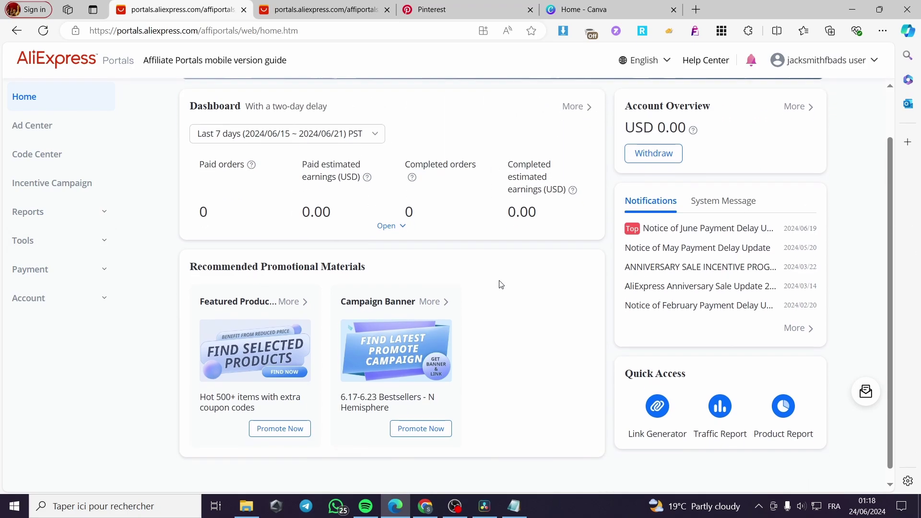
scroll(495, 268, up, 1)
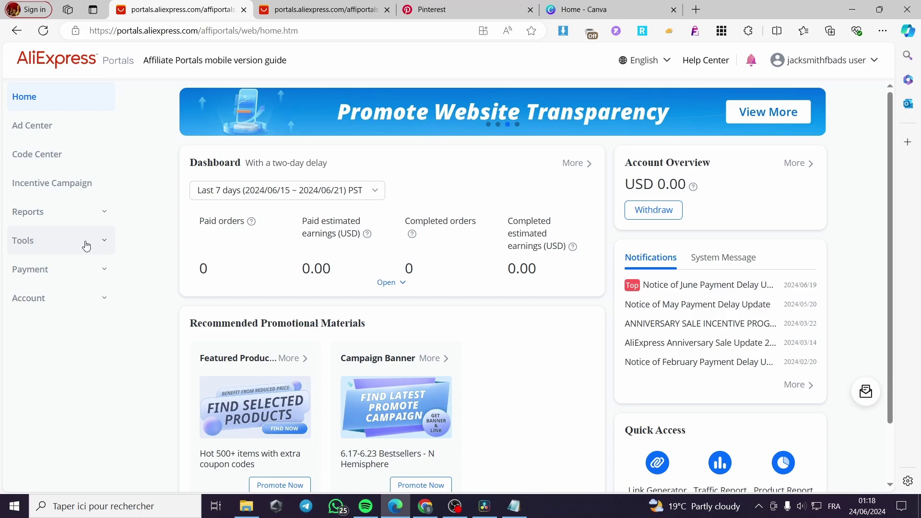
click(103, 244)
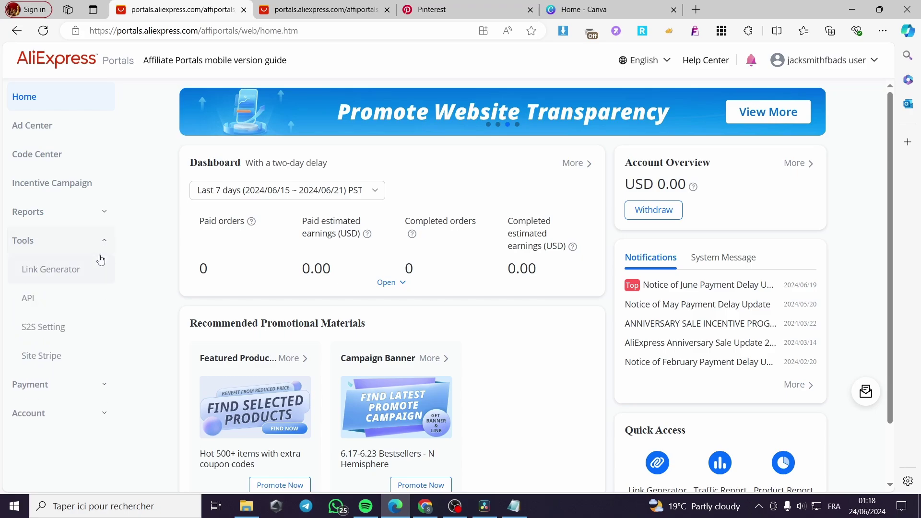
click(47, 276)
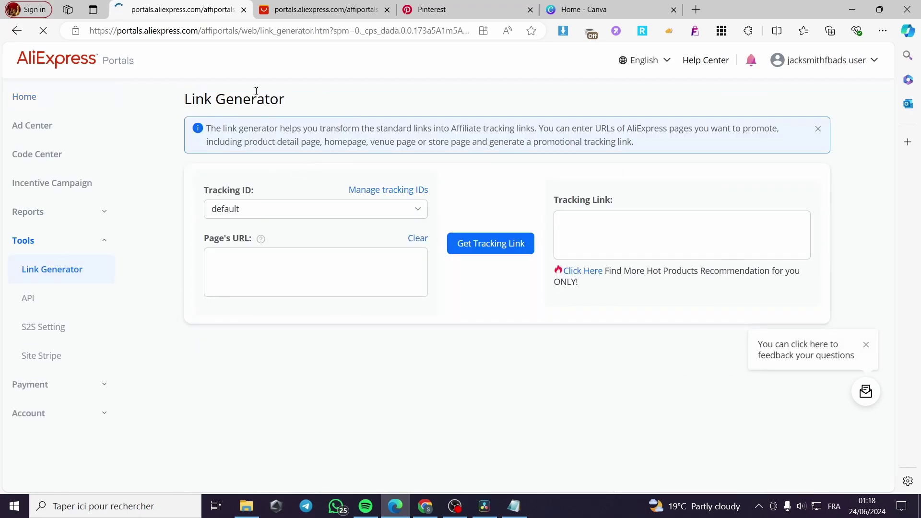
click(699, 11)
Load aliexpress.us in the new tab and place it beside the portal tab.
text(al)
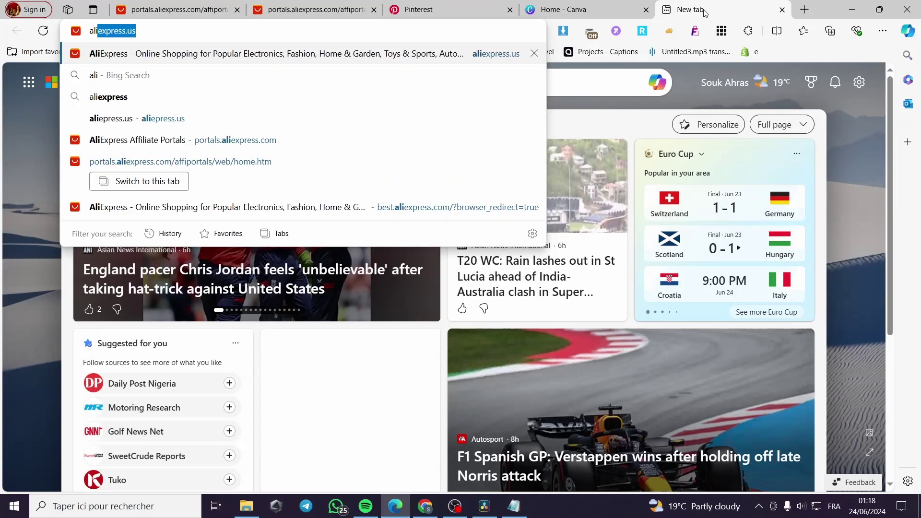
text(i)
key(Down)
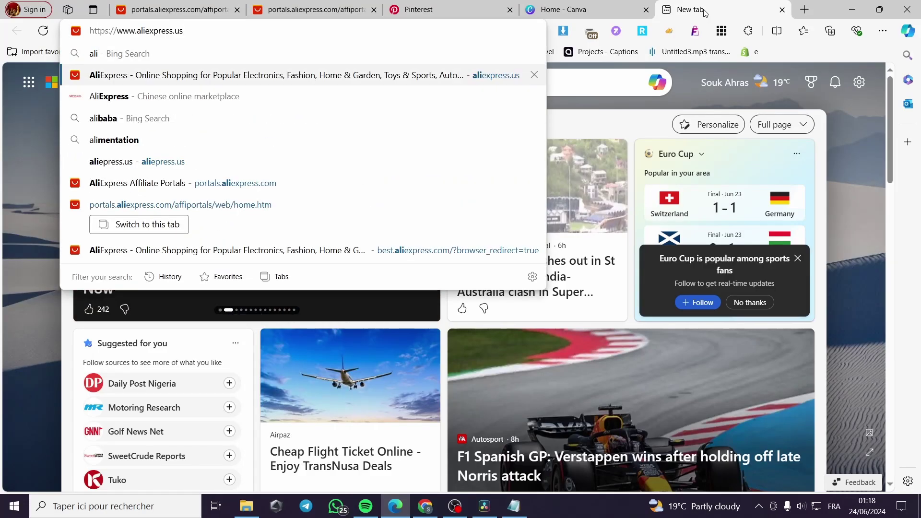
key(Return)
drag(687, 5, 283, 7)
click(169, 4)
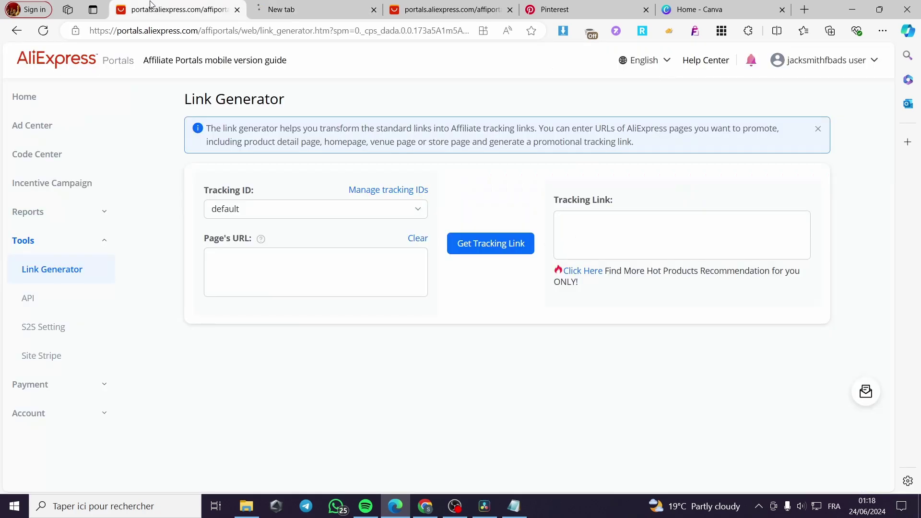
click(287, 9)
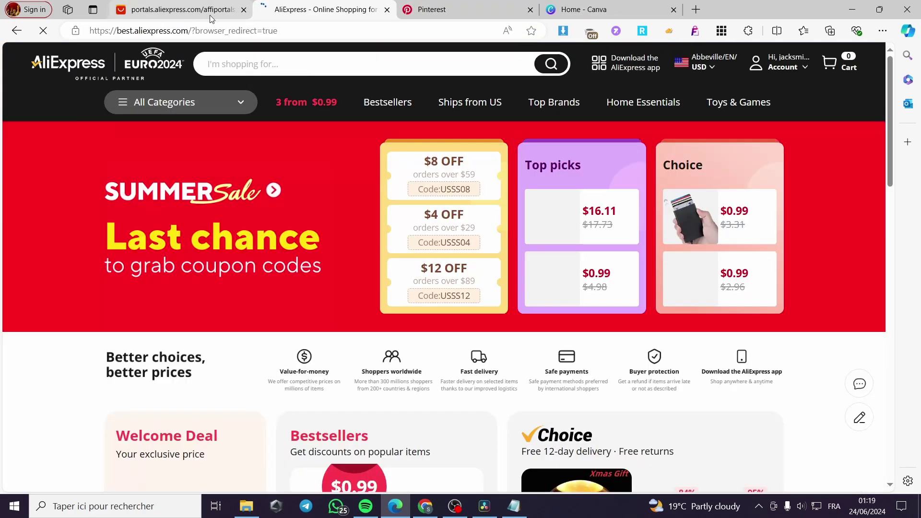
Open the Magnetic Luxury Matte phone case from More to Love and copy its URL.
scroll(280, 269, down, 5)
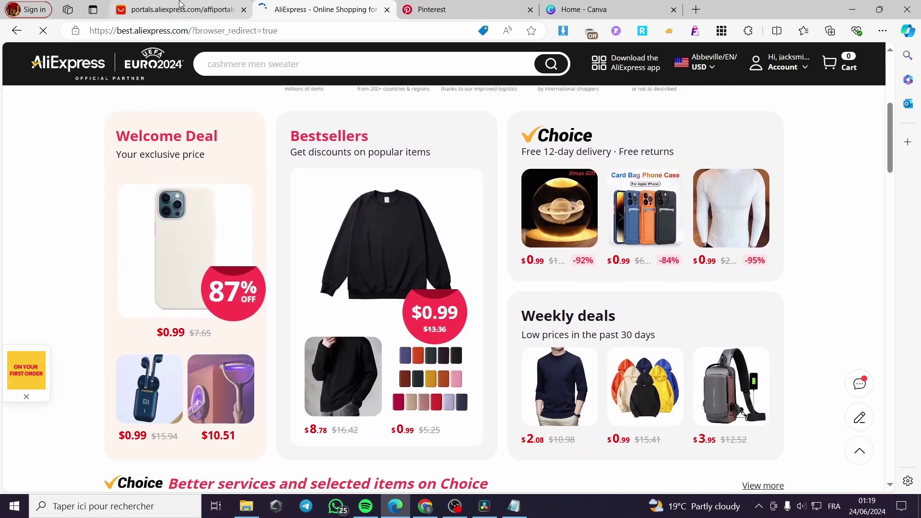
click(182, 7)
click(313, 4)
scroll(425, 329, down, 7)
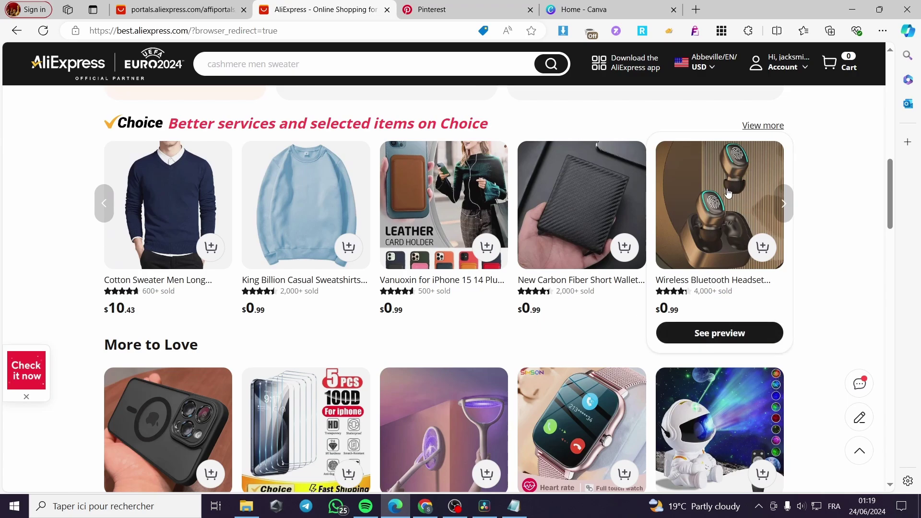
scroll(245, 271, down, 2)
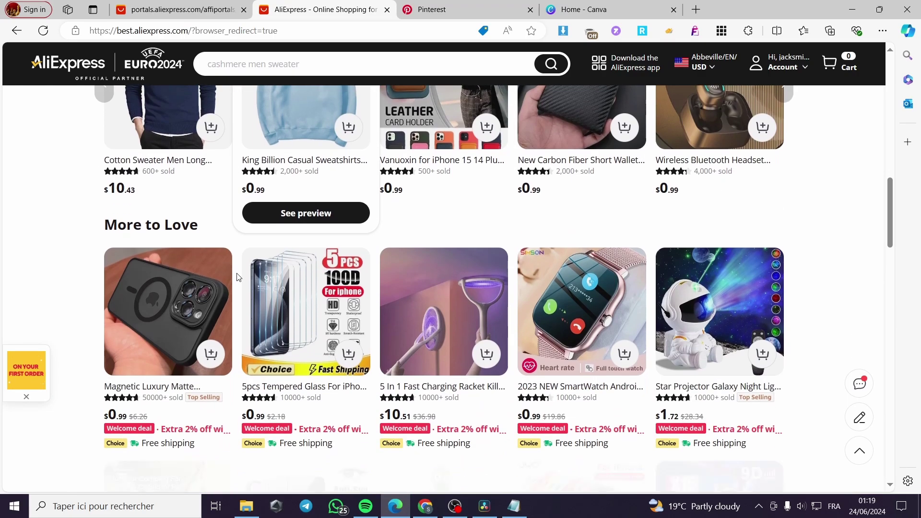
click(165, 313)
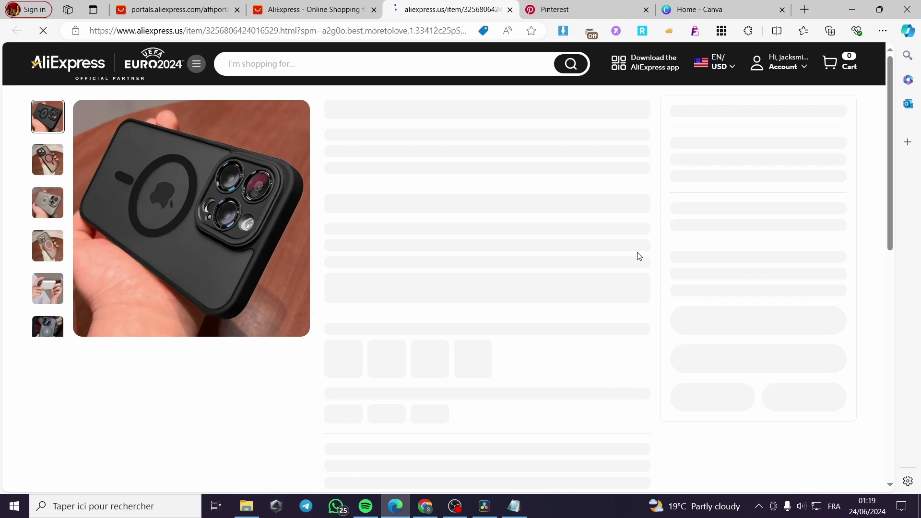
click(351, 34)
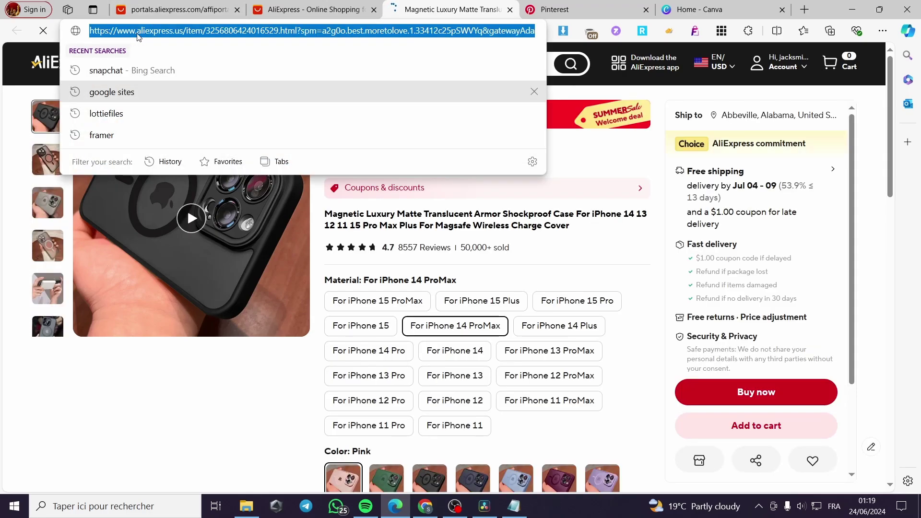
click(197, 11)
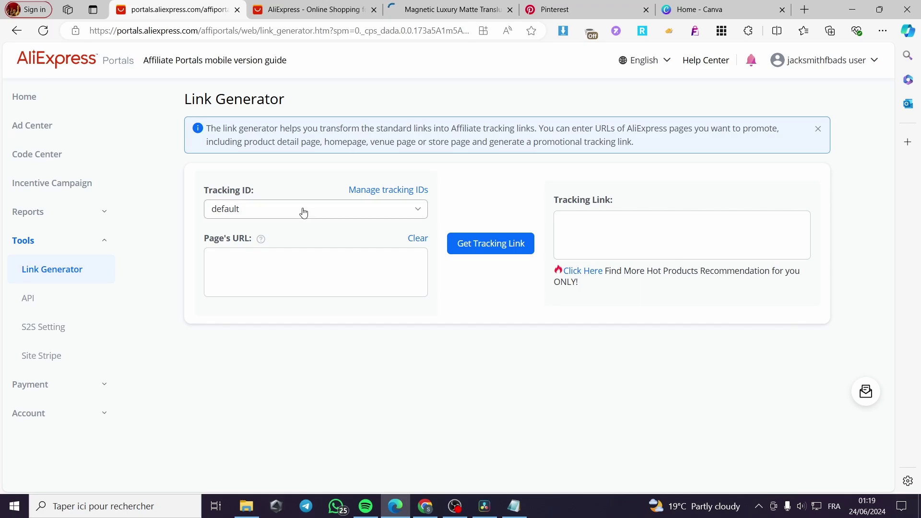
With the default tracking ID, paste the phone case URL and generate its s.click tracking link.
click(234, 208)
click(251, 236)
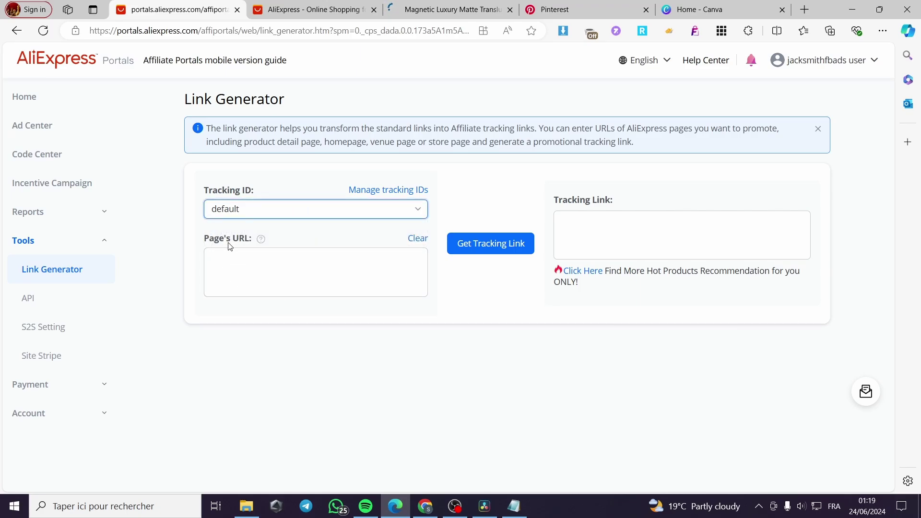
click(265, 264)
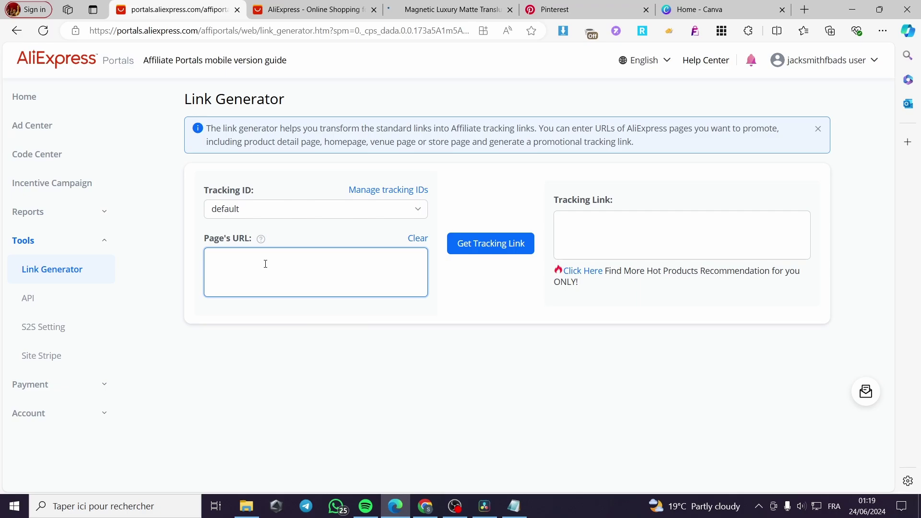
text(https://www.aliexpress.us/item/3256806424016529.html?spm=a2g0o.best.moretolove.1.33412c25pSWVYq&gatewayAdapt=glo2usa4itemAdapt)
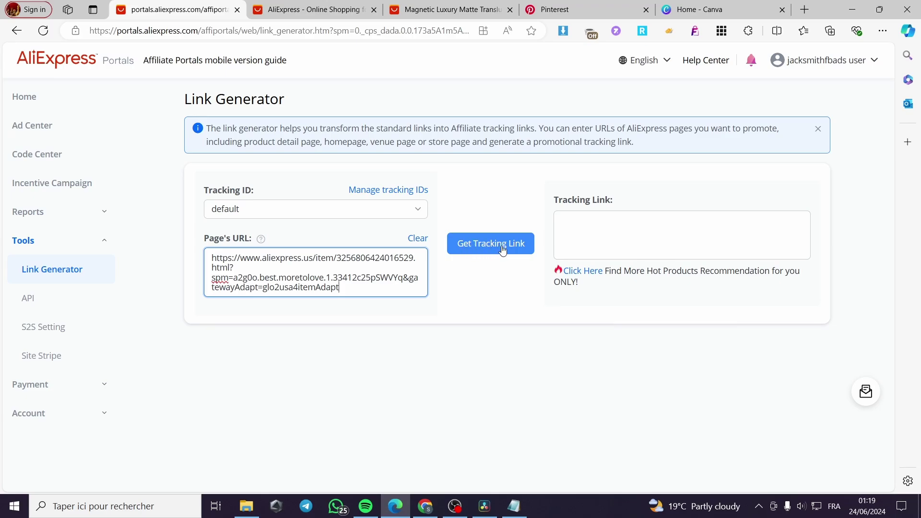
click(477, 252)
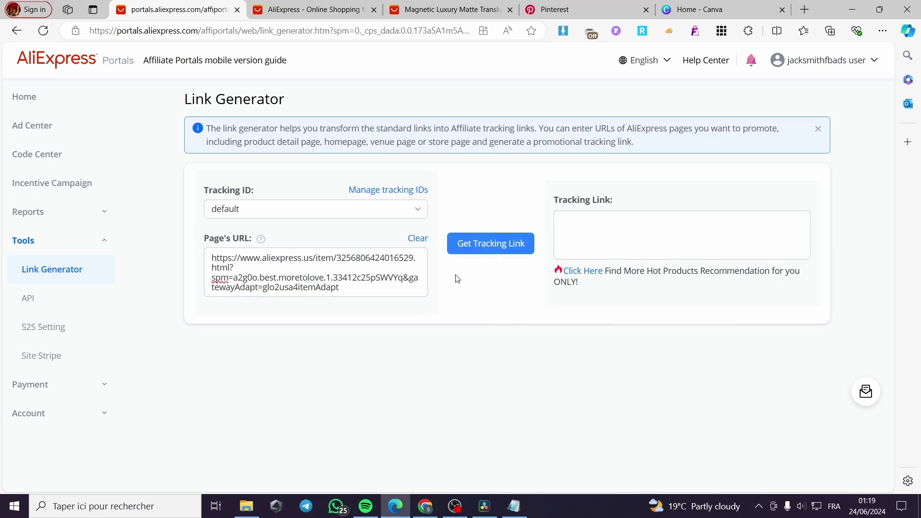
click(492, 250)
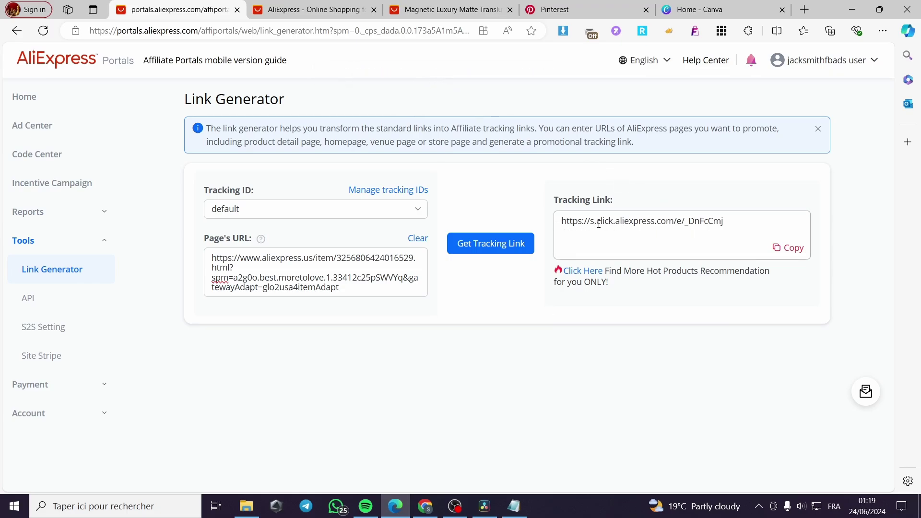
drag(737, 224, 557, 222)
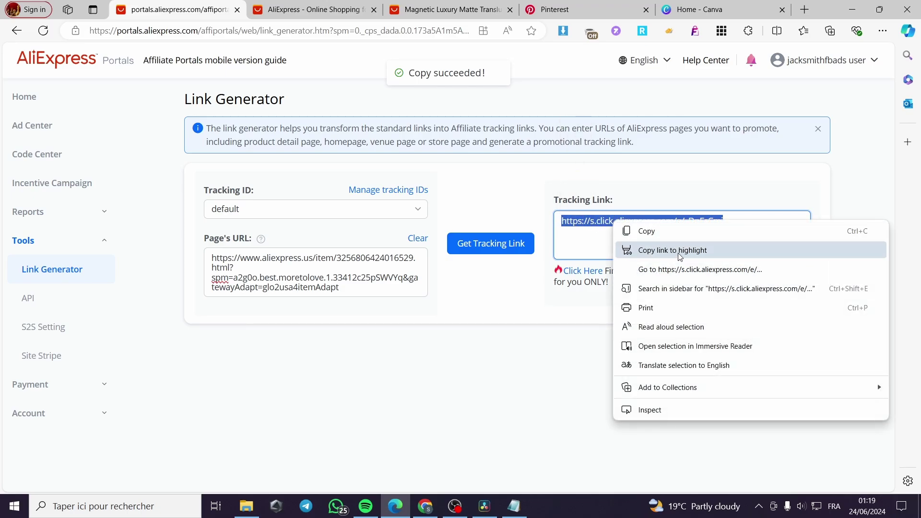
click(687, 271)
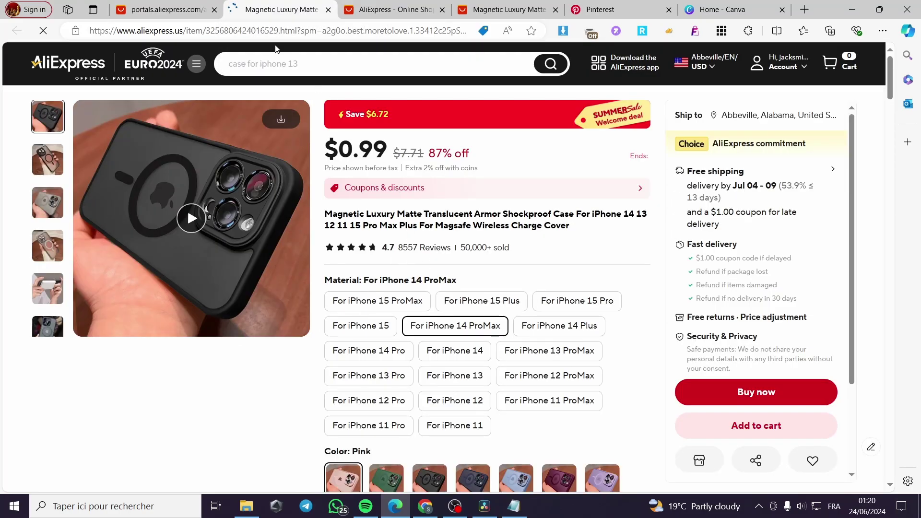
click(163, 9)
click(301, 6)
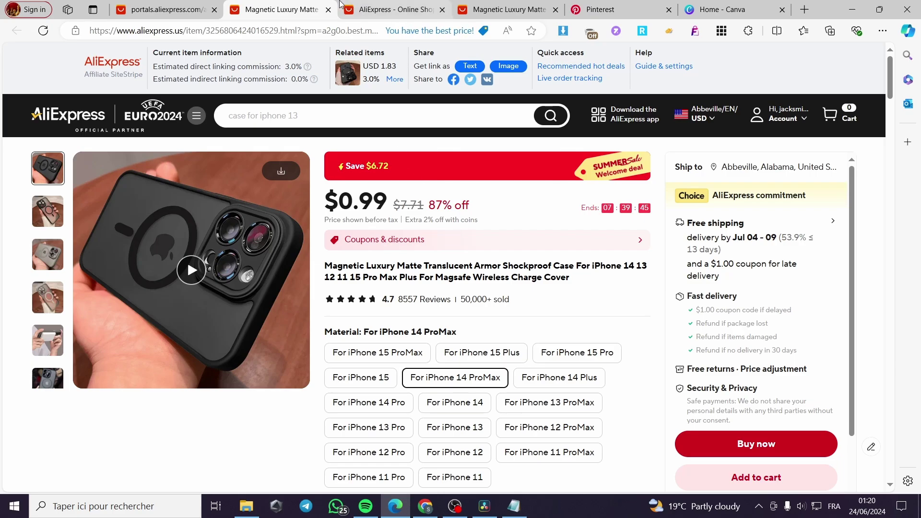
click(328, 10)
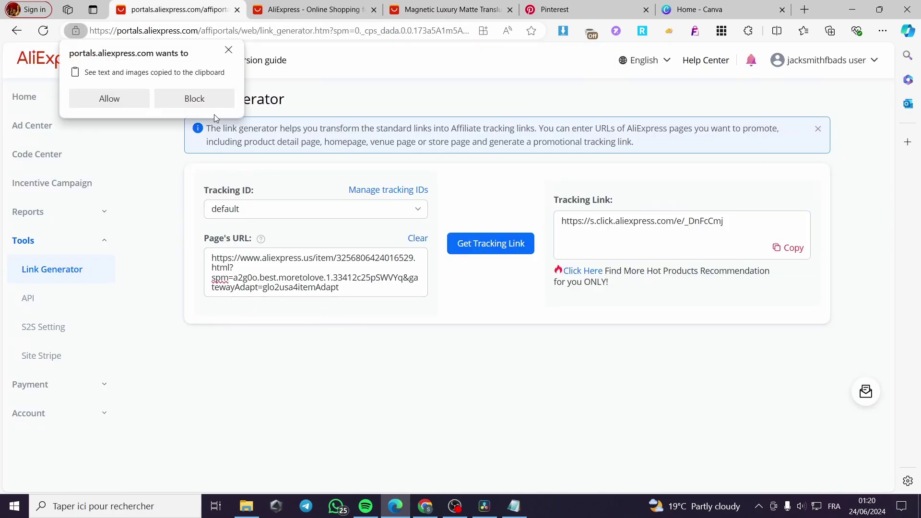
click(228, 50)
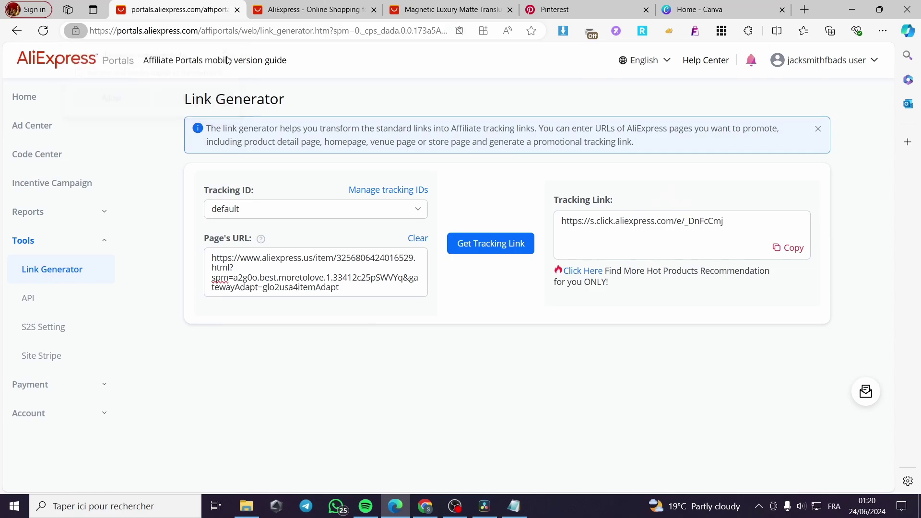
click(314, 9)
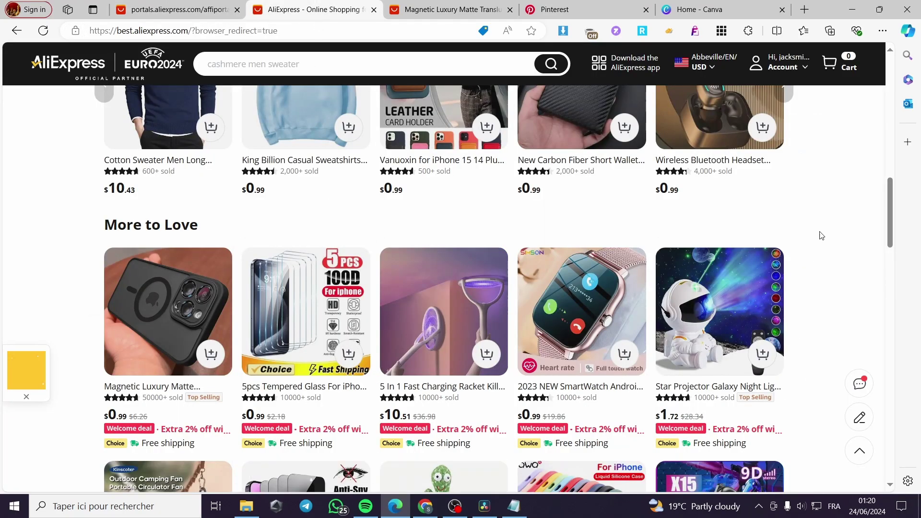
scroll(791, 297, down, 4)
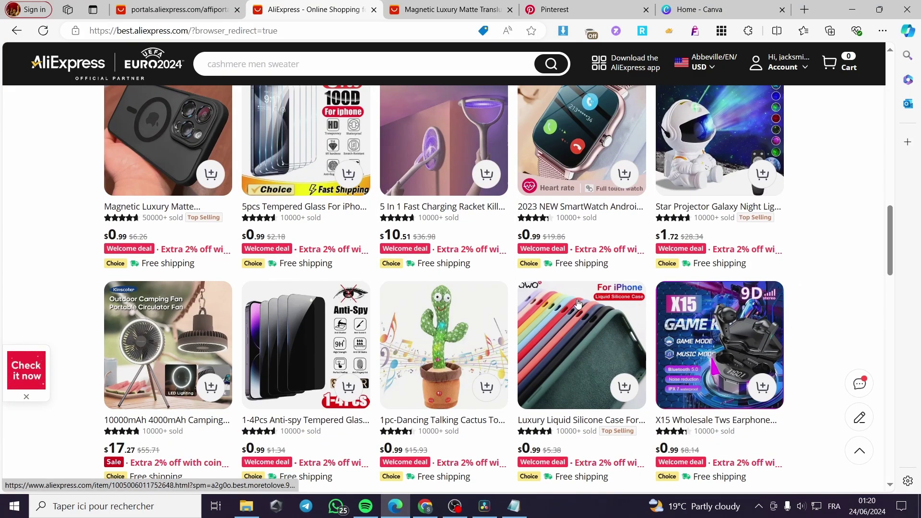
click(415, 7)
click(314, 8)
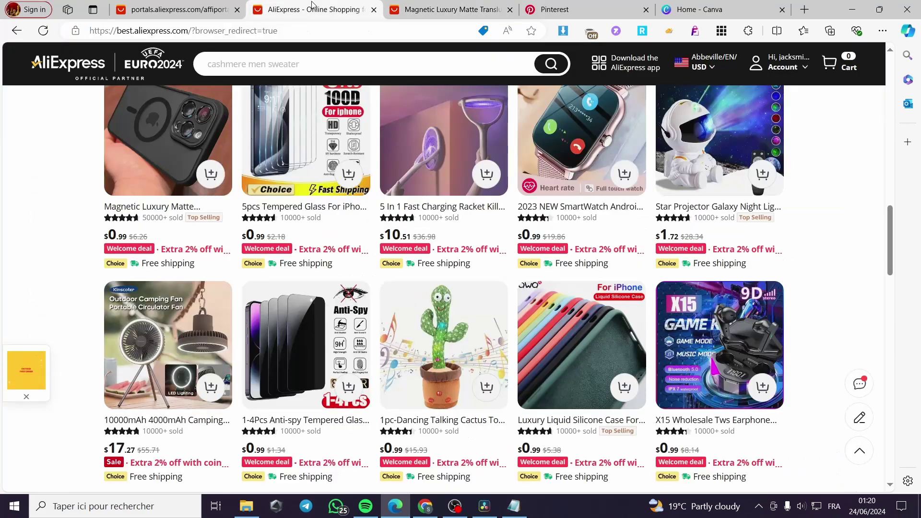
click(167, 6)
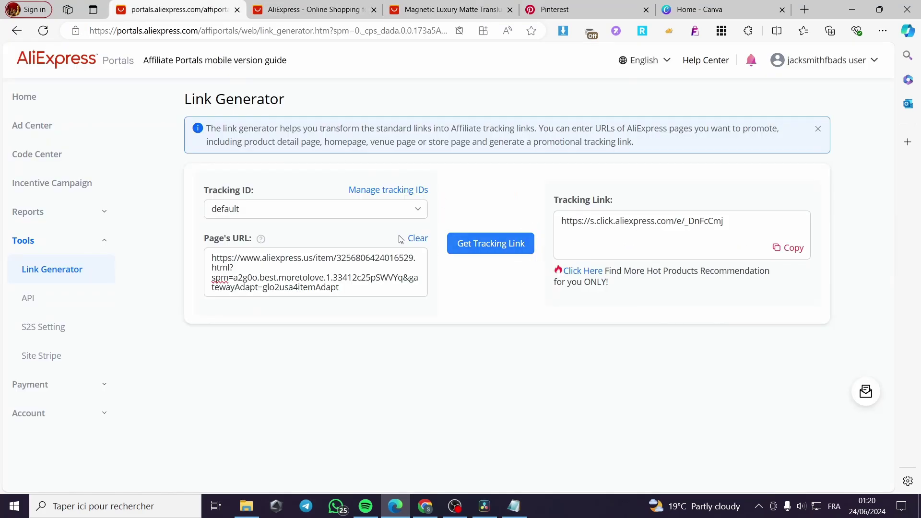
click(492, 244)
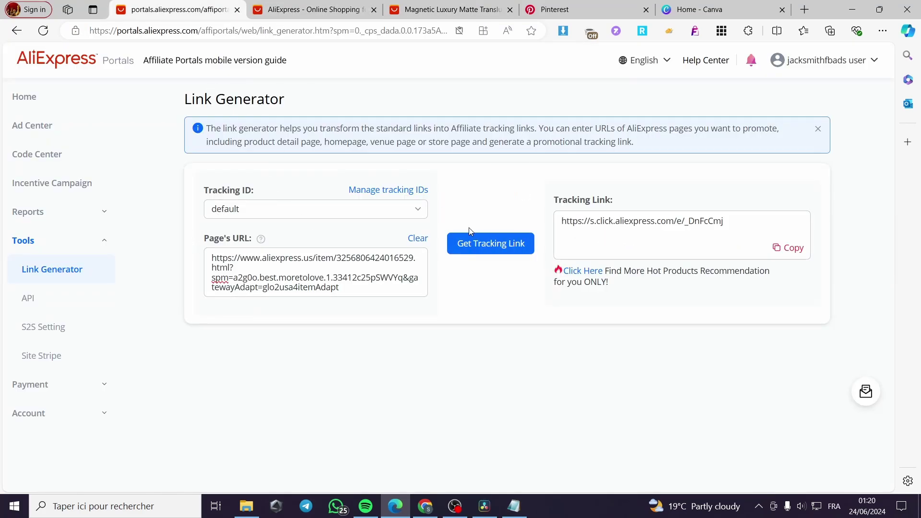
click(349, 9)
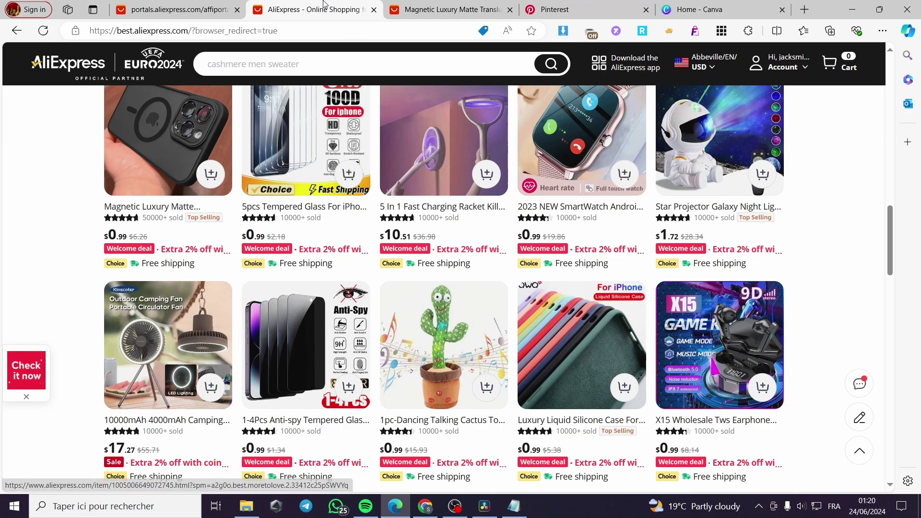
click(172, 9)
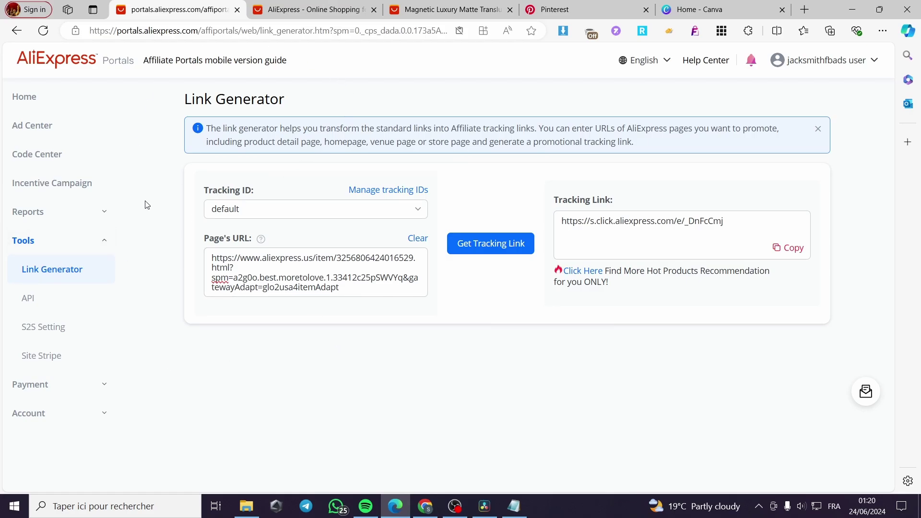
Toggle Site Stripe Display Status off and on, then view the SiteStripe bar on the phone case page.
click(36, 358)
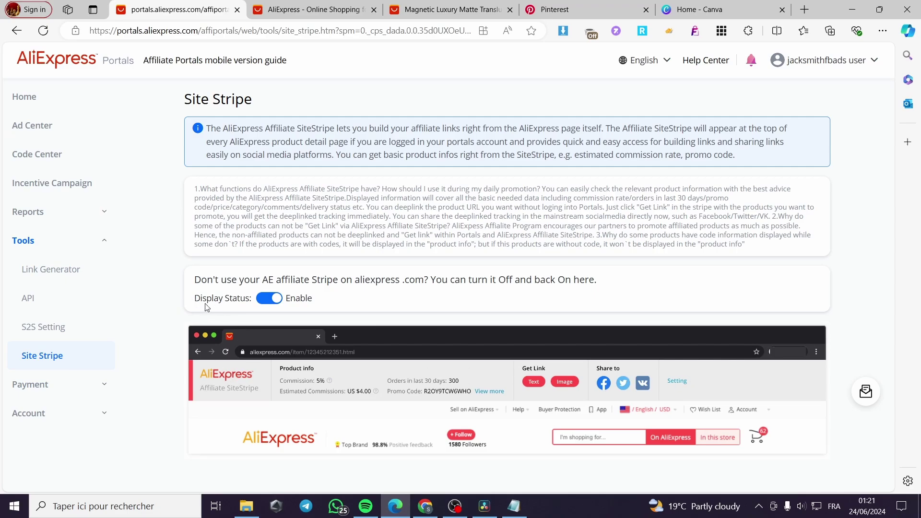
click(269, 298)
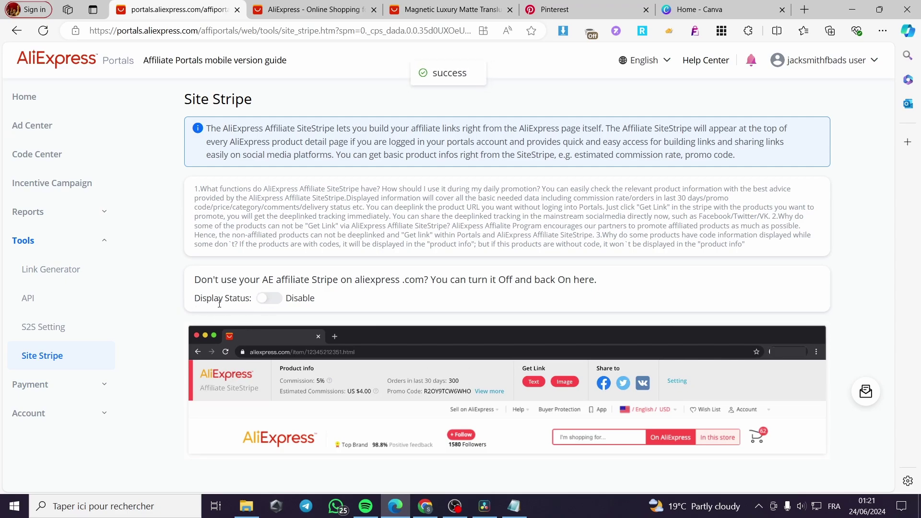
click(269, 298)
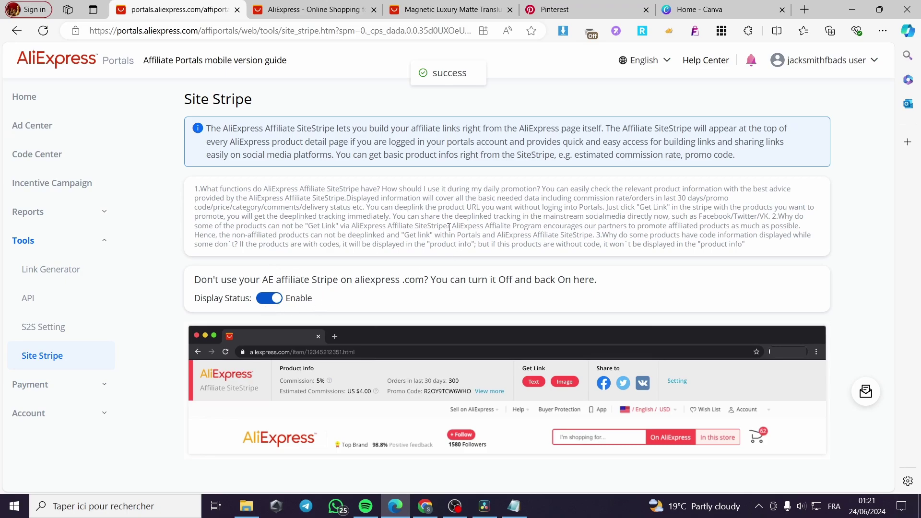
click(426, 7)
click(327, 59)
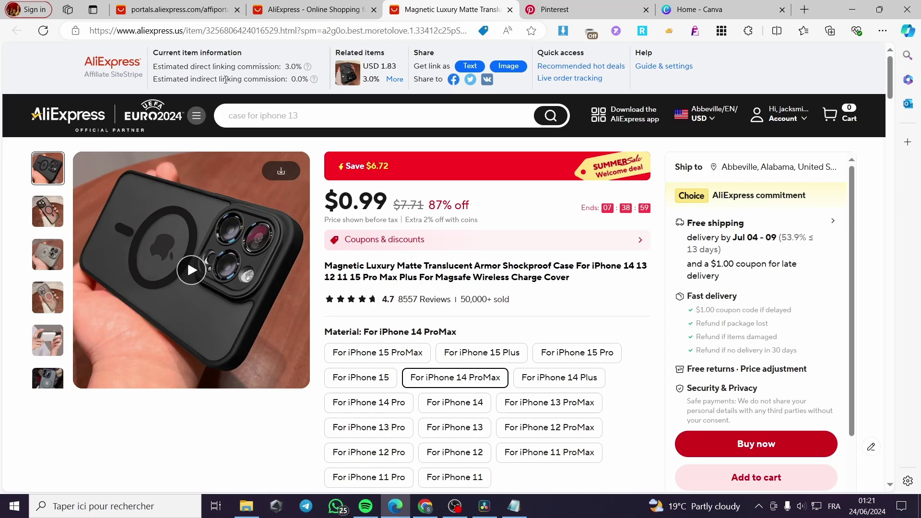
Open the SUTENI Wallet phone case from the product page's Related items.
click(313, 6)
scroll(510, 314, up, 15)
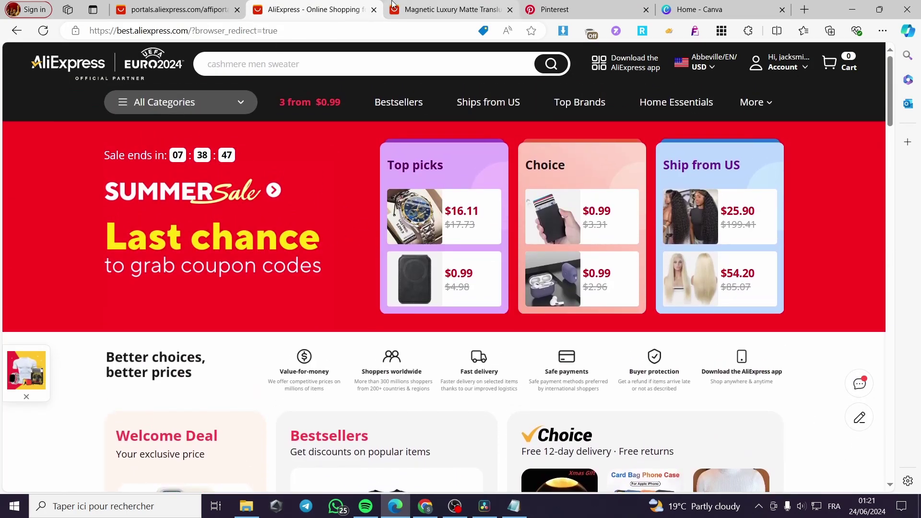
click(432, 9)
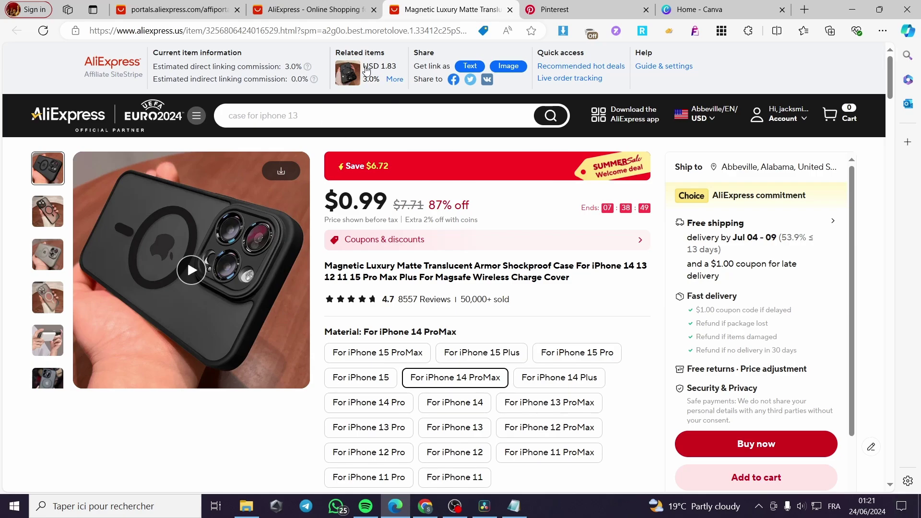
scroll(559, 185, down, 10)
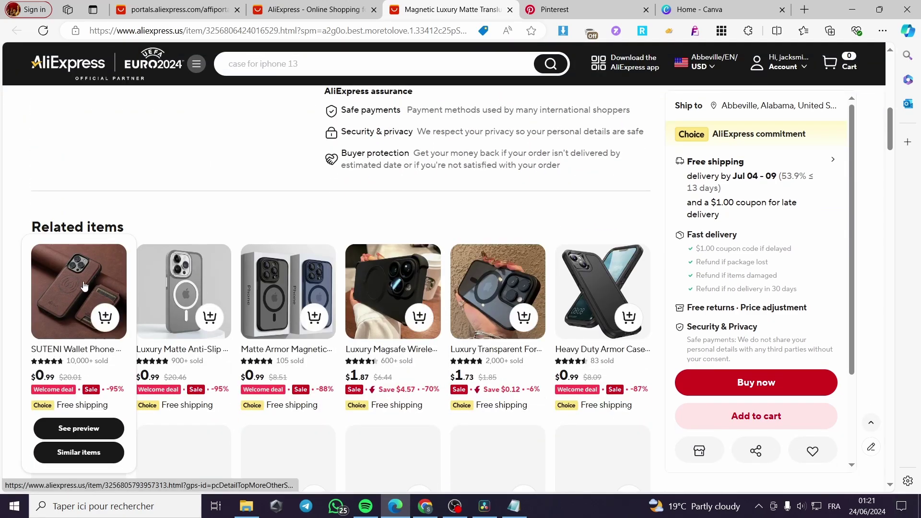
click(86, 285)
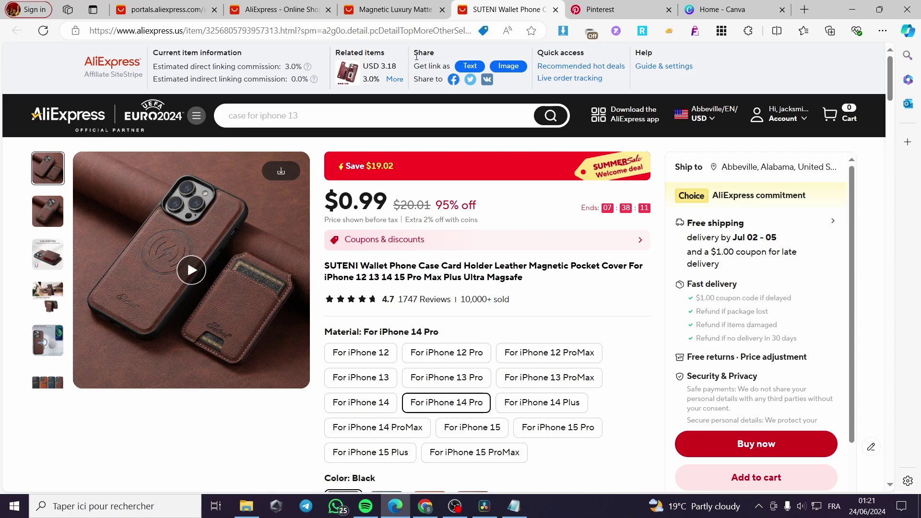
Generate and copy a SiteStripe text tracking link for the SUTENI wallet case.
click(514, 70)
click(471, 67)
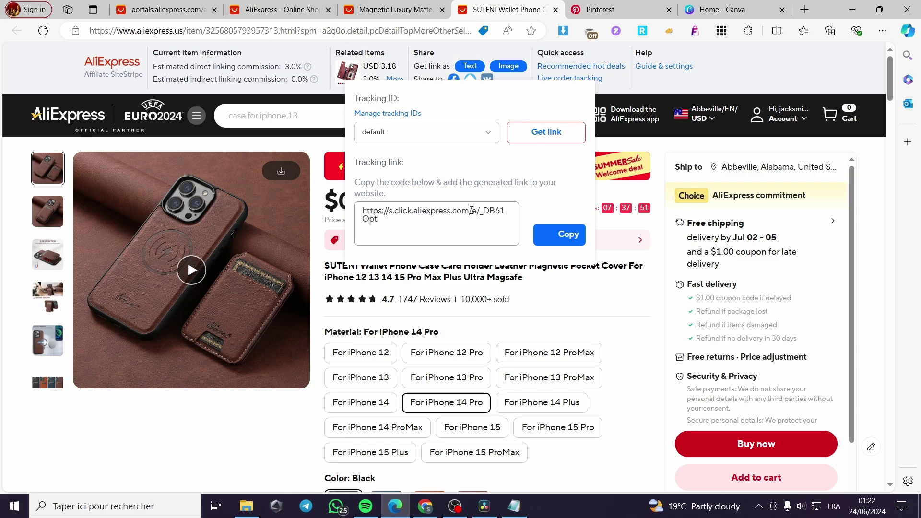
click(557, 136)
click(567, 234)
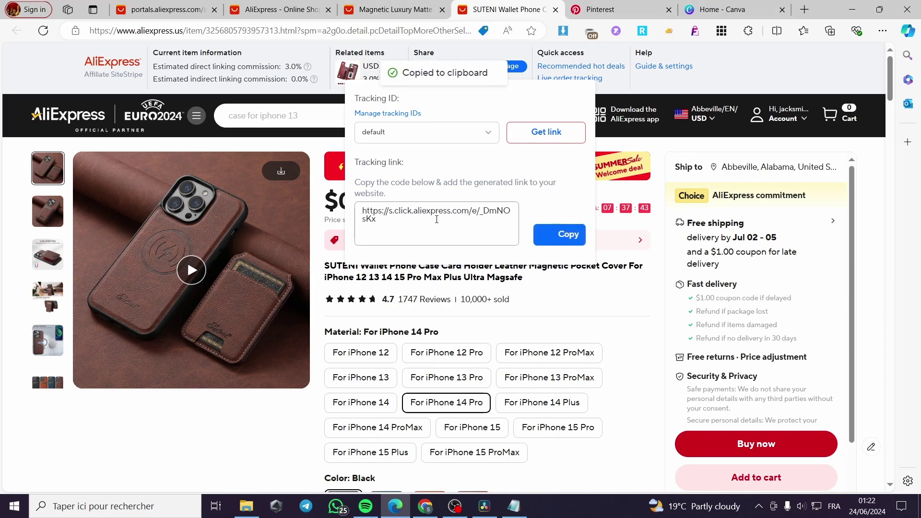
Test the tracking link via Go to link, close the test tab, and dismiss the Get link panel.
drag(506, 211, 358, 217)
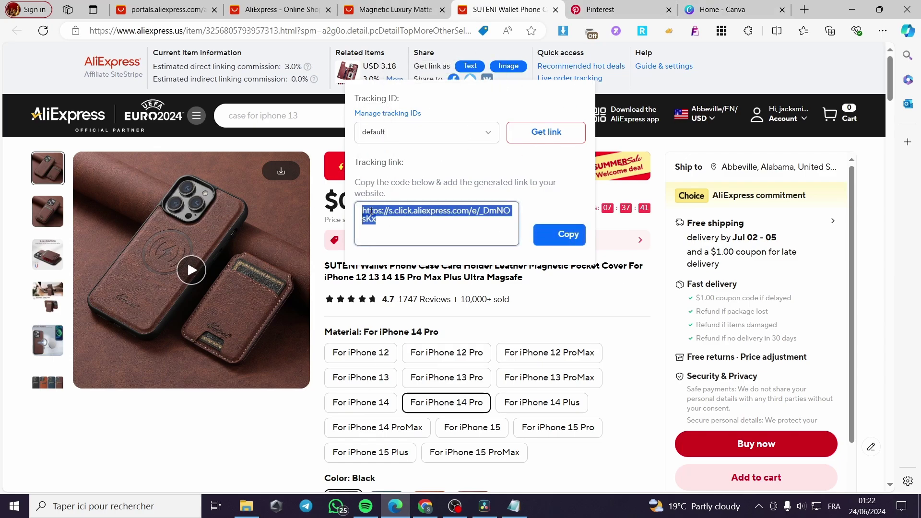
right_click(373, 214)
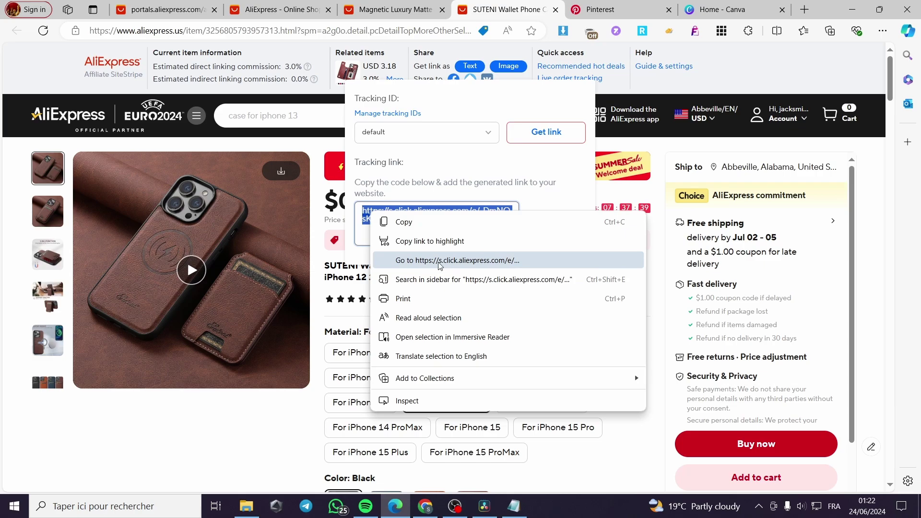
click(440, 261)
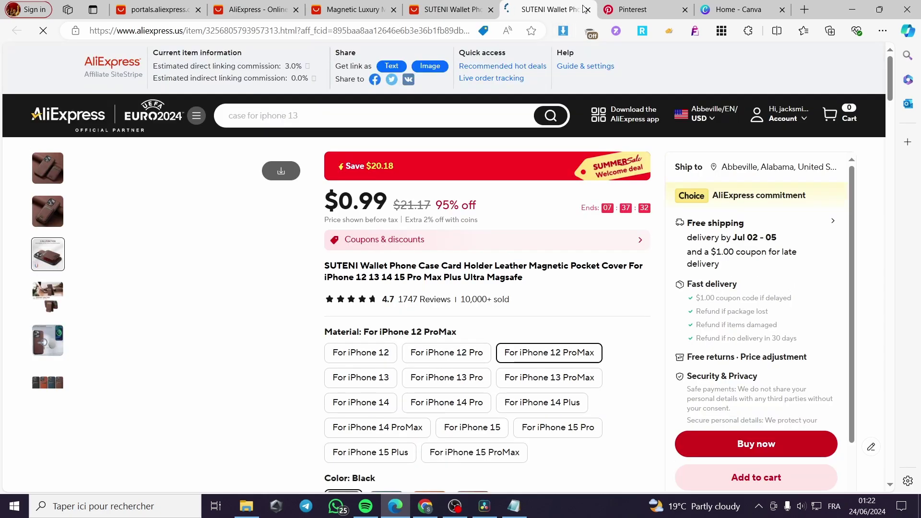
click(585, 10)
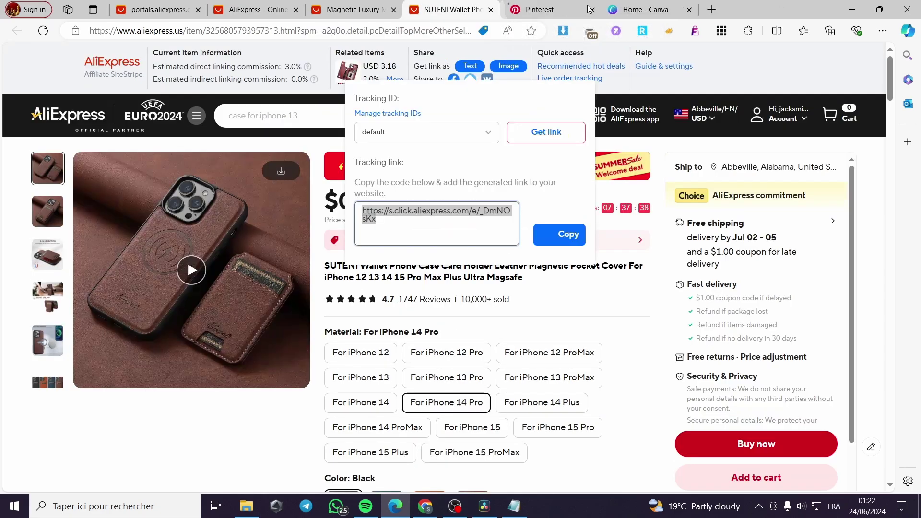
click(656, 269)
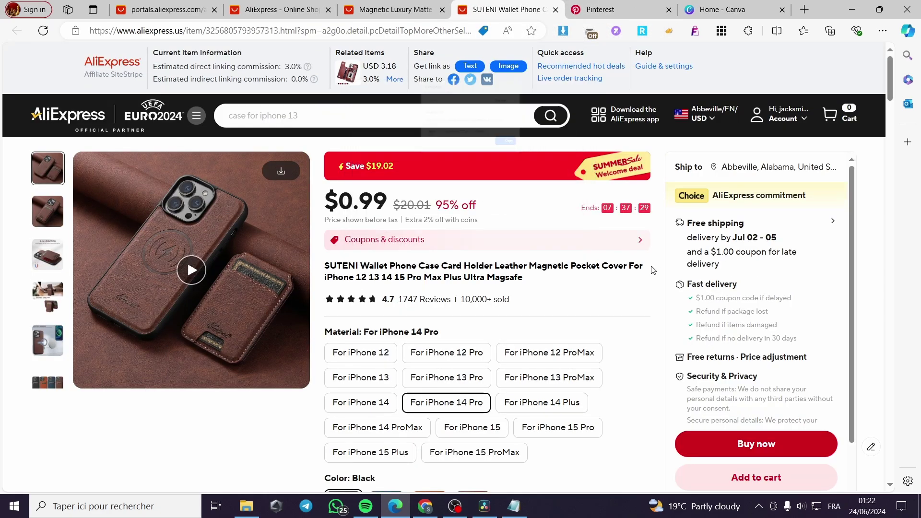
mouse_move(416, 4)
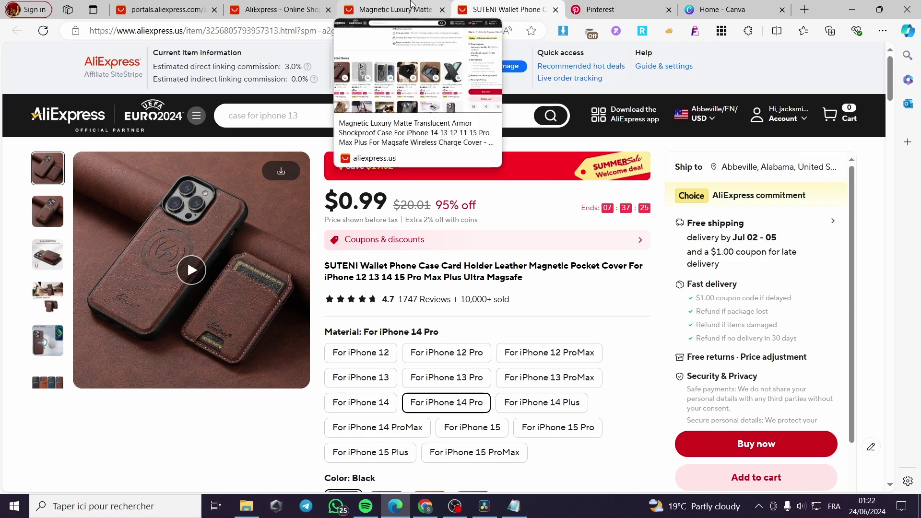
Recheck Link Generator and the still-enabled Site Stripe page in the portal, then go to Pinterest.
click(410, 5)
click(170, 7)
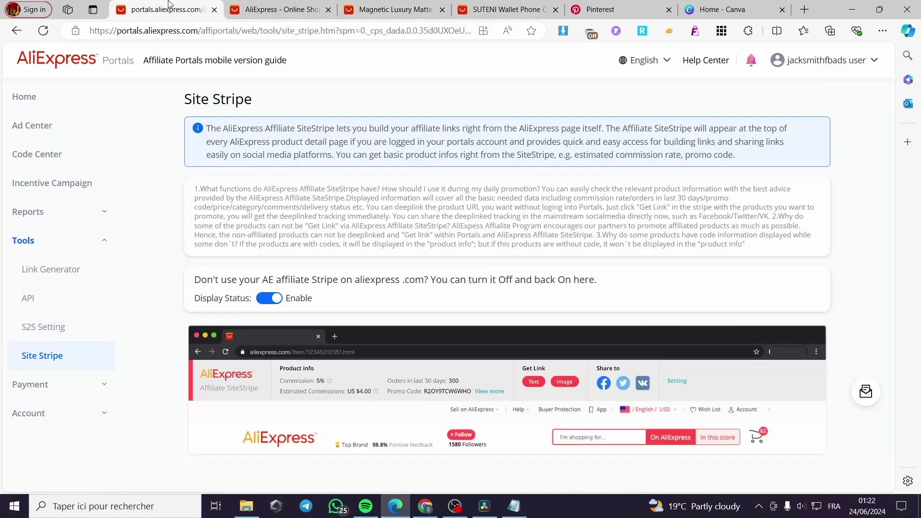
click(51, 273)
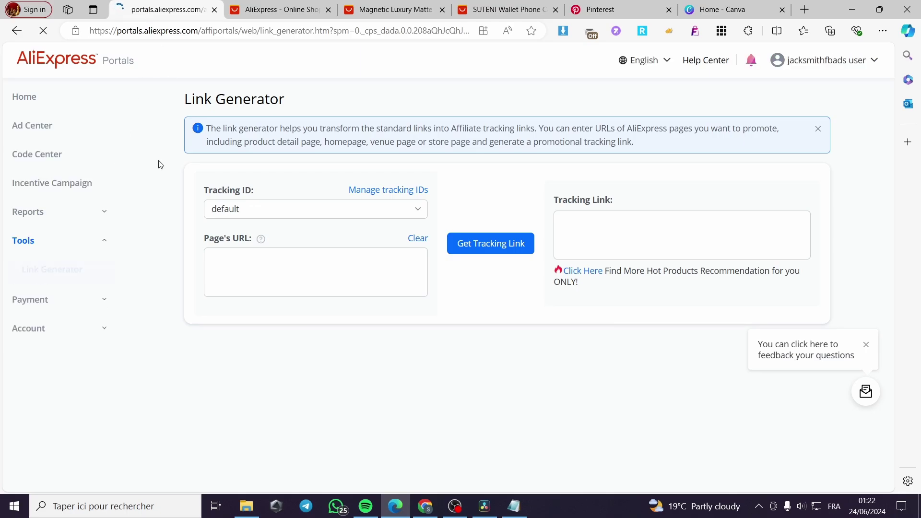
click(59, 355)
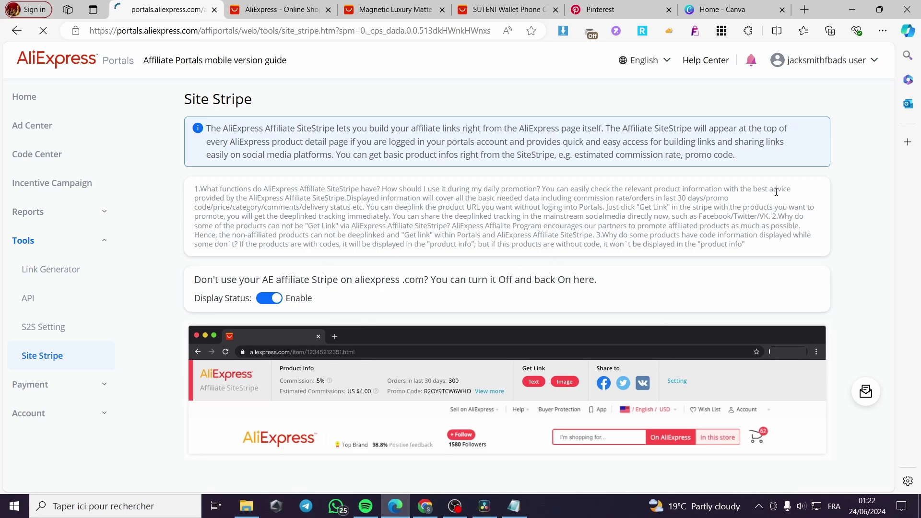
click(602, 11)
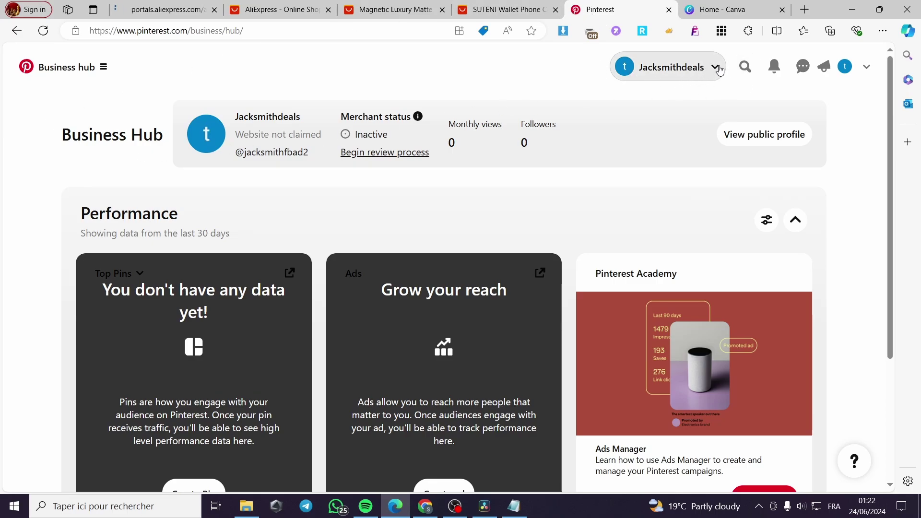
Start a new pin from Pinterest's Business hub menu, then return to the SUTENI case tab.
click(868, 67)
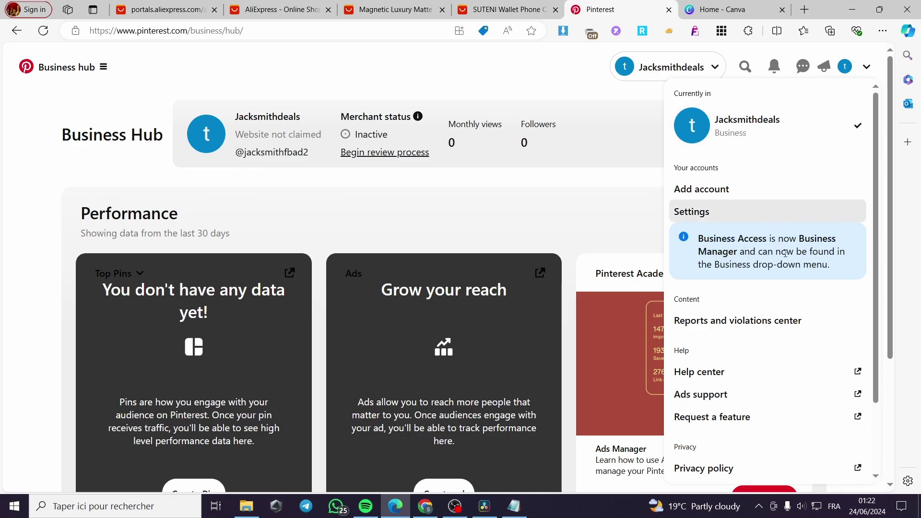
click(867, 68)
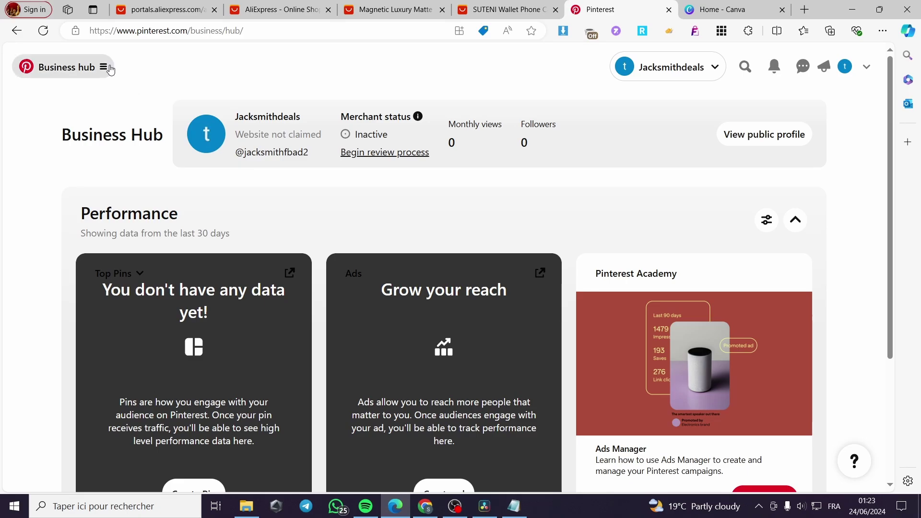
click(36, 73)
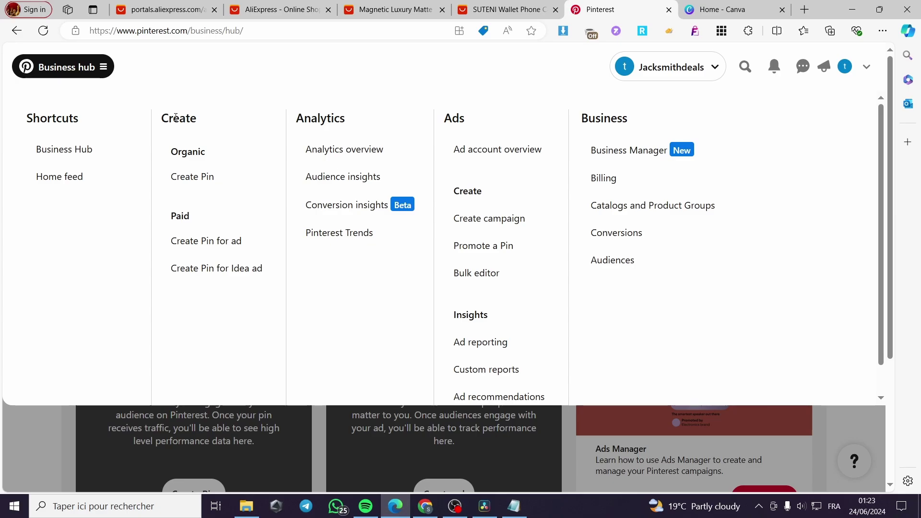
click(197, 178)
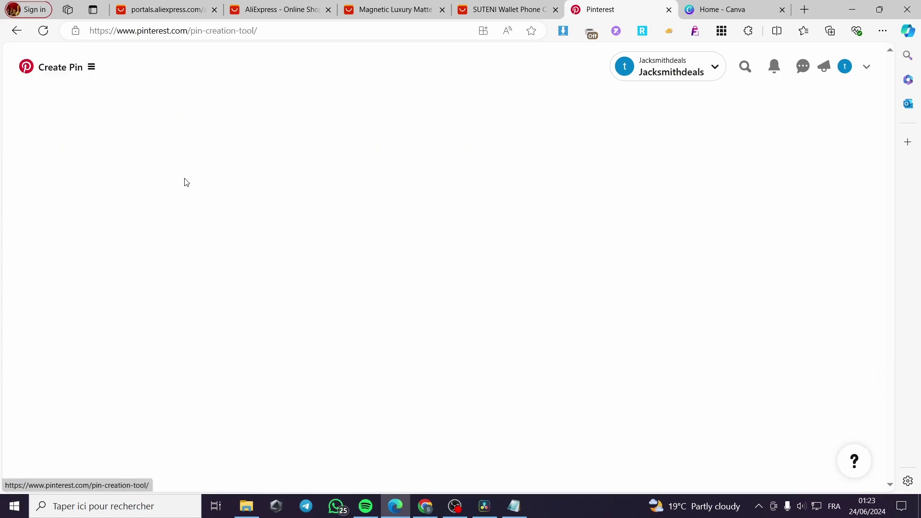
click(500, 5)
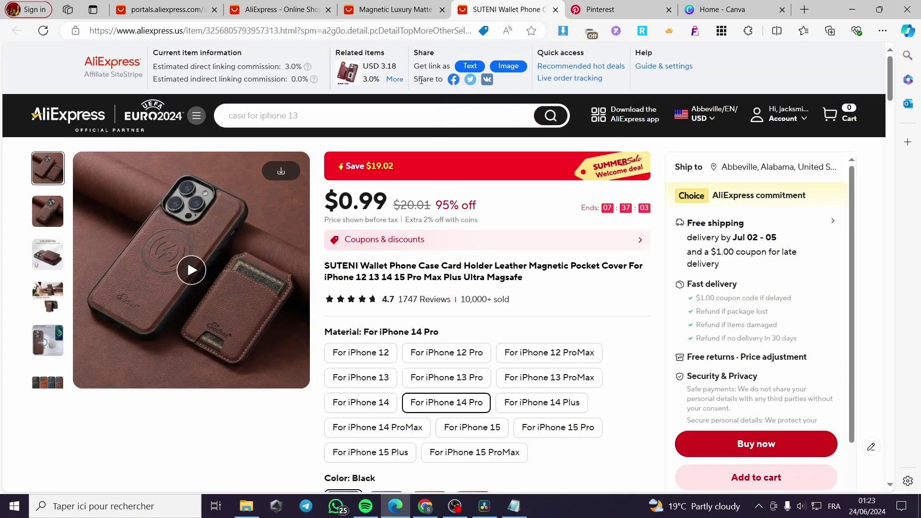
Download the SUTENI wallet case's first product photo from AliExpress as images.zip.
click(510, 67)
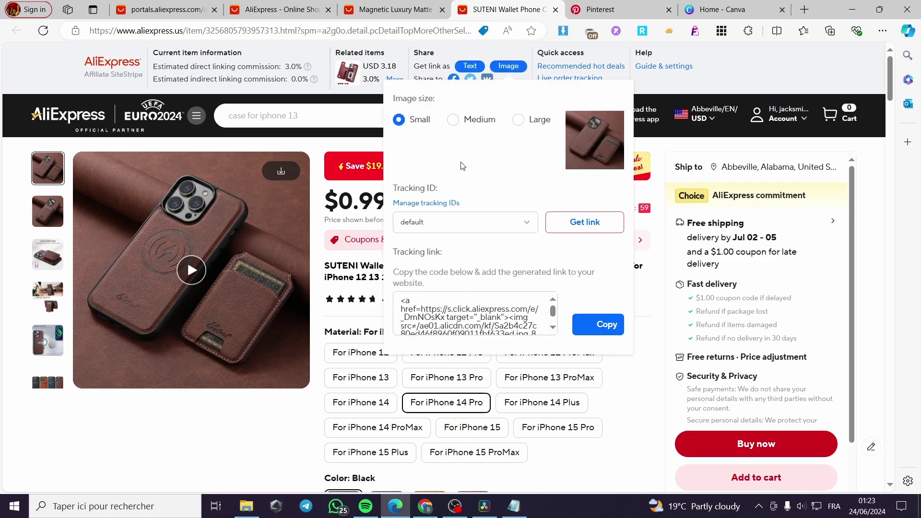
click(210, 218)
click(282, 173)
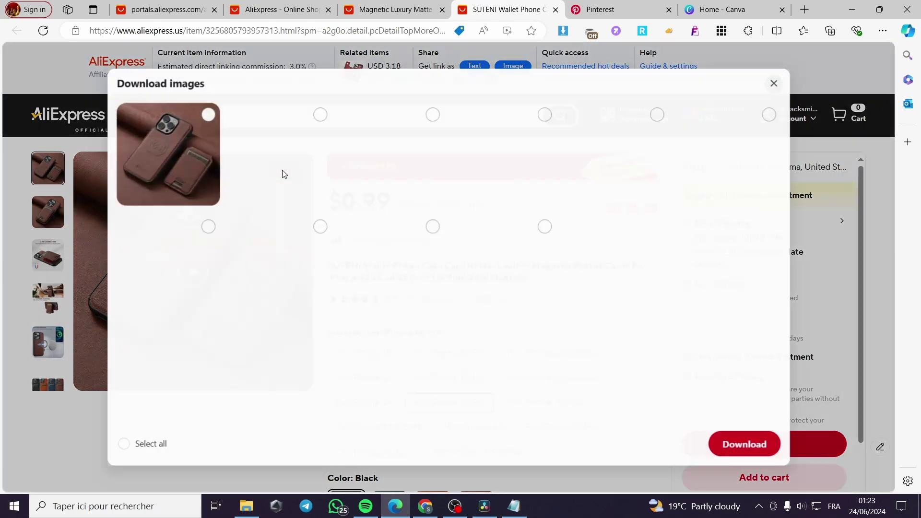
click(197, 109)
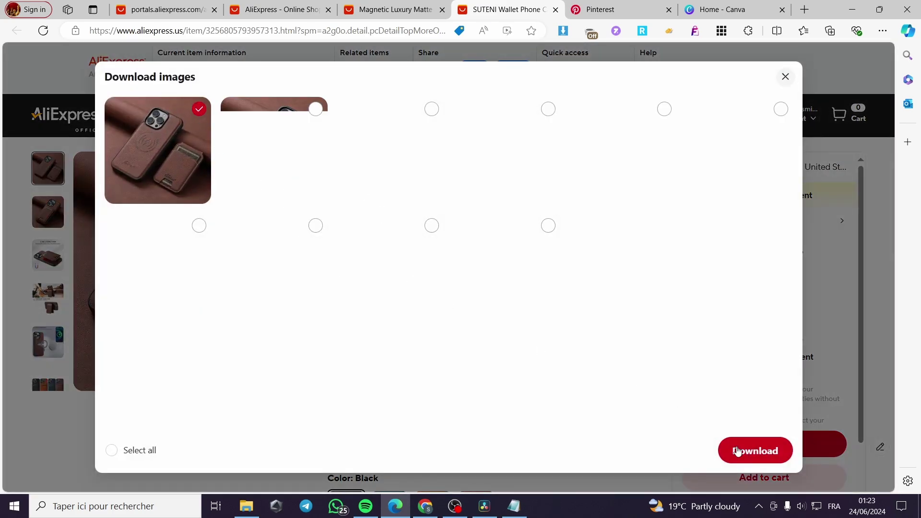
click(774, 458)
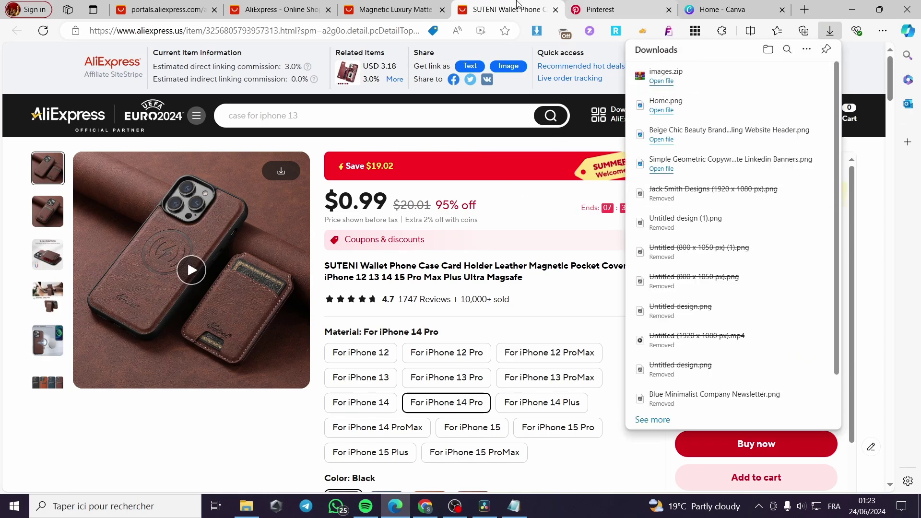
click(629, 7)
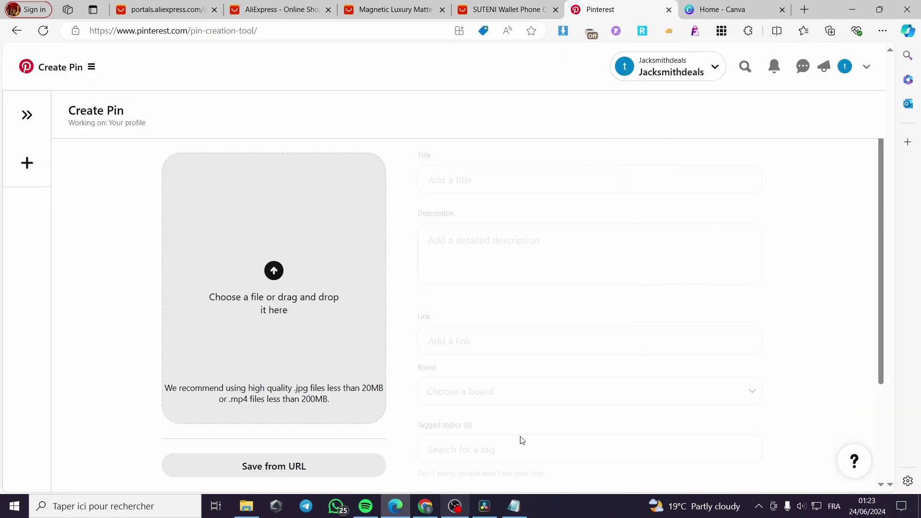
Open the Downloads folder on the SSD (D:) drive in File Explorer.
click(537, 8)
click(586, 4)
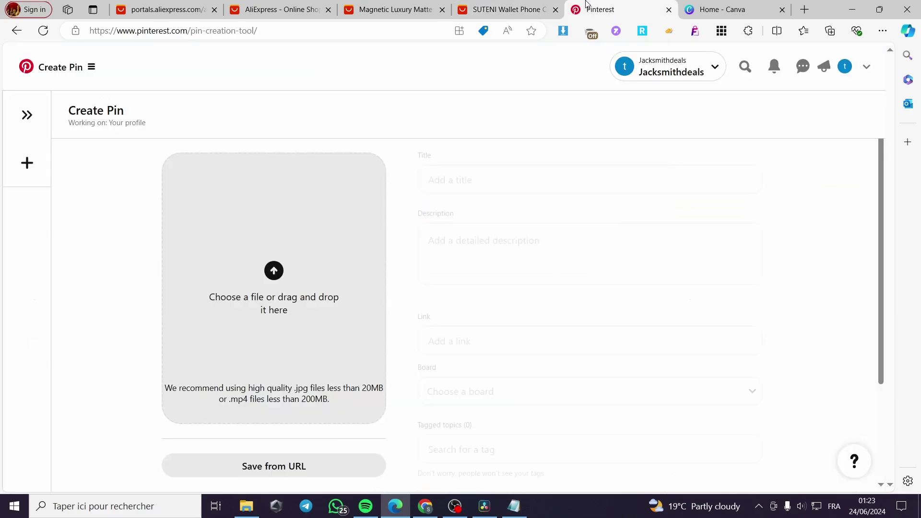
click(247, 506)
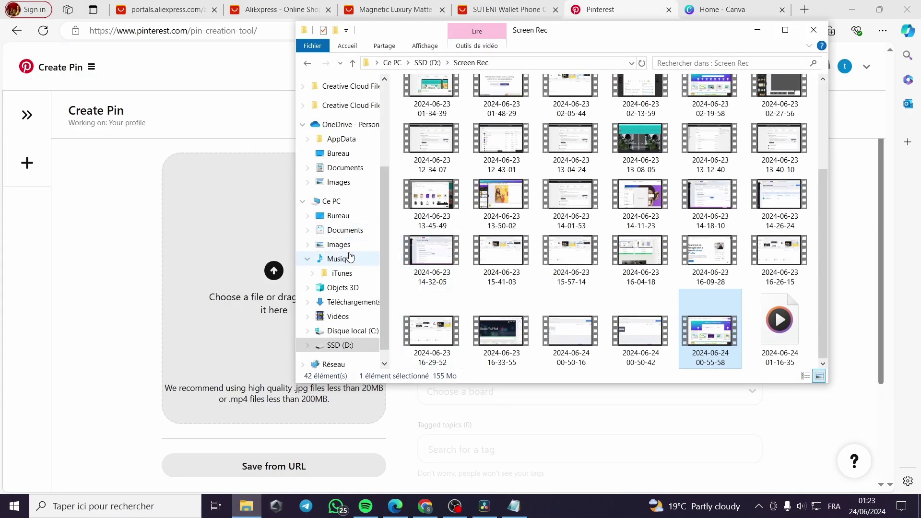
click(354, 302)
click(341, 345)
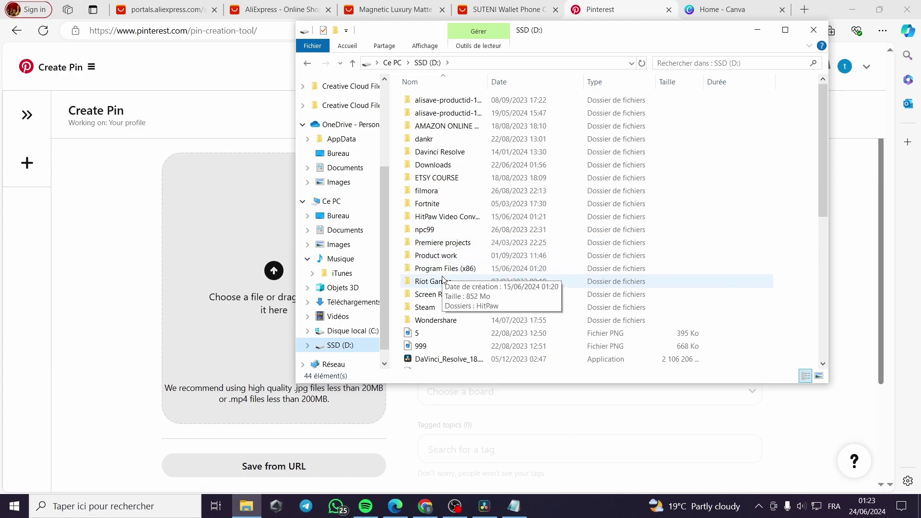
double_click(432, 164)
Extract images.zip in place and drop photo 1 into the pin's upload area.
click(638, 115)
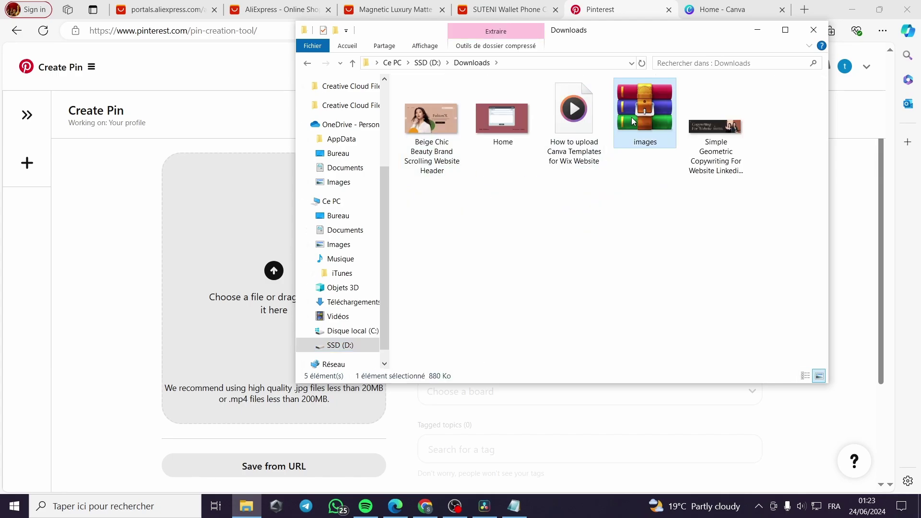
right_click(632, 118)
click(668, 181)
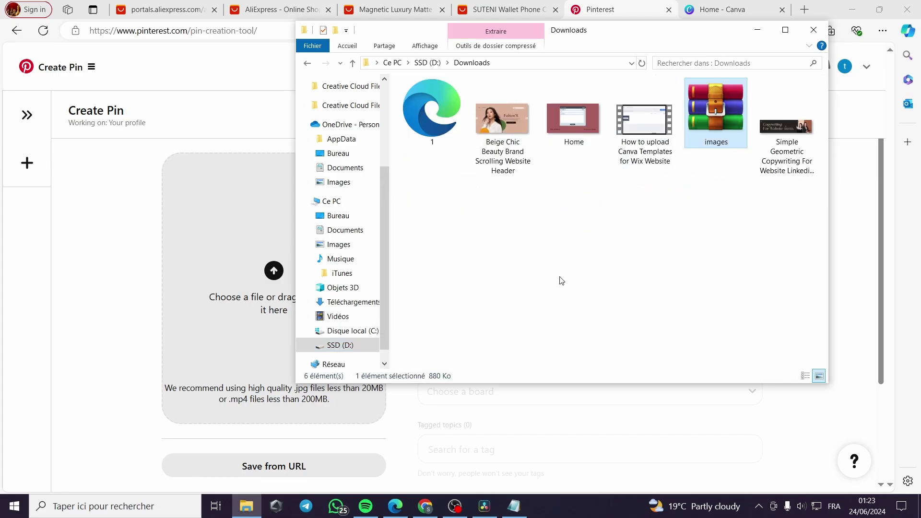
drag(434, 115, 291, 321)
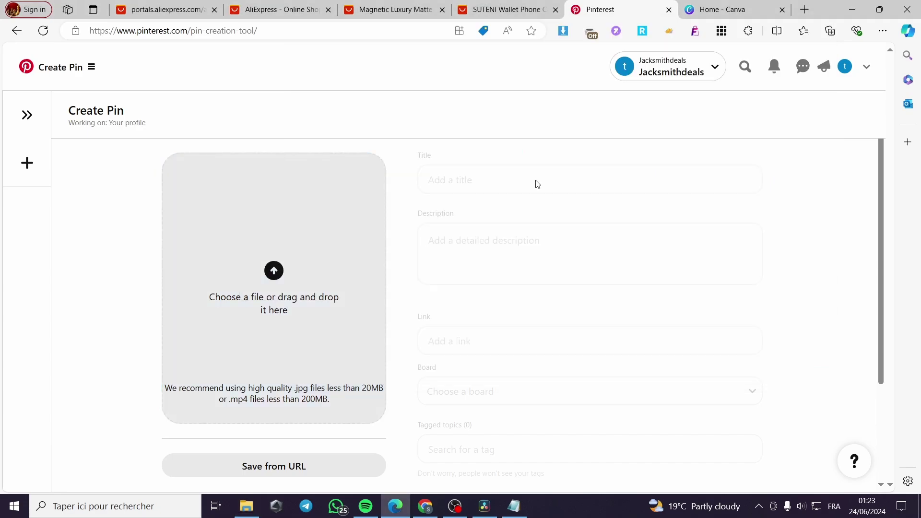
Copy the product title from the SUTENI page and paste it as the pin title.
click(457, 181)
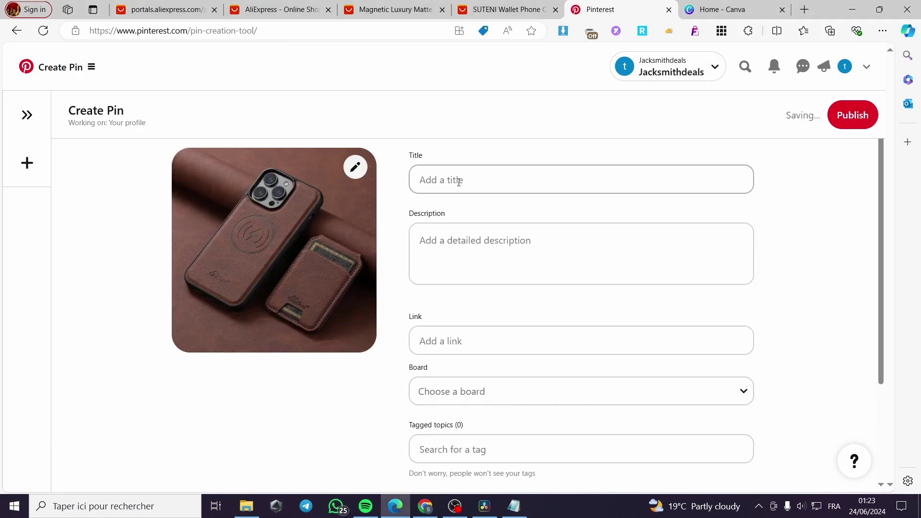
click(520, 10)
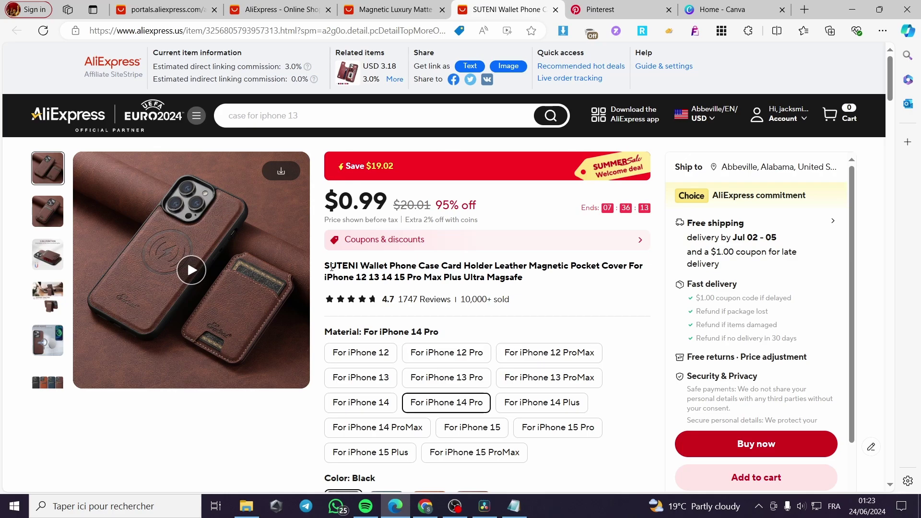
mouse_move(359, 266)
mouse_down()
mouse_move(632, 266)
mouse_move(355, 283)
mouse_up()
right_click(355, 283)
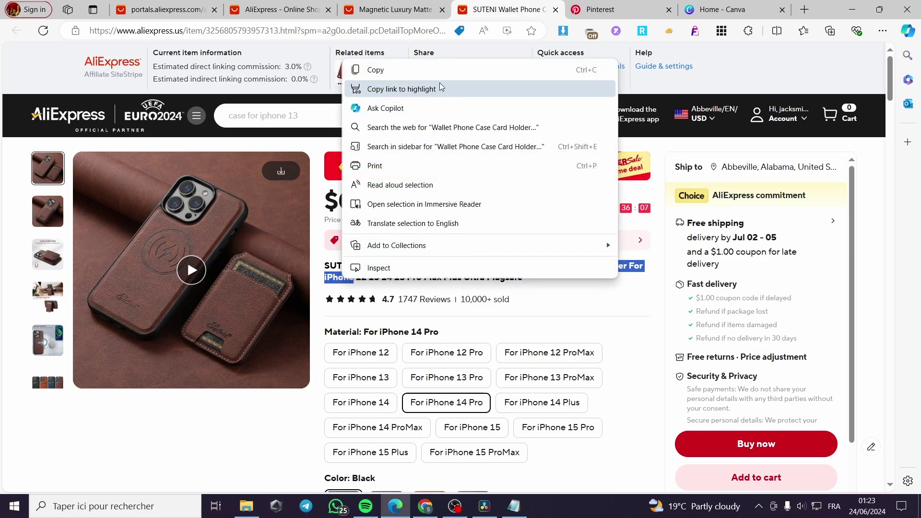
click(379, 70)
click(624, 4)
click(481, 181)
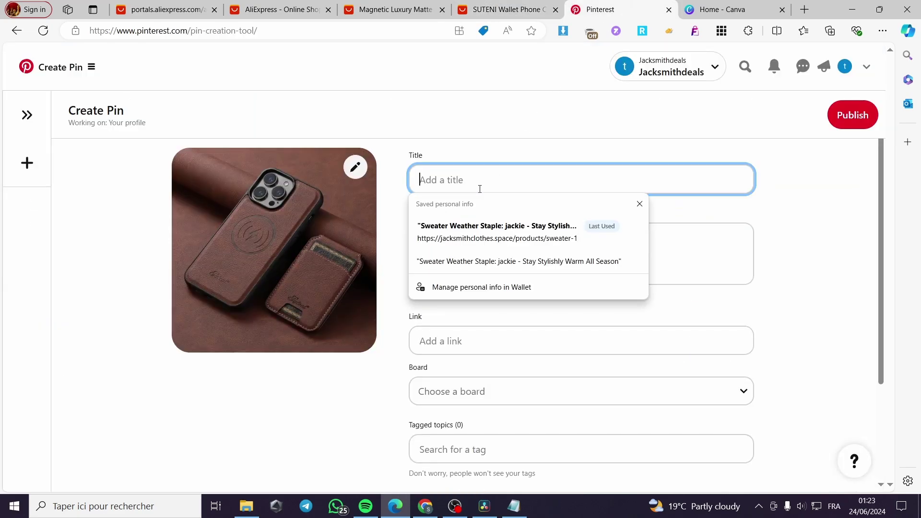
key(ctrl+v)
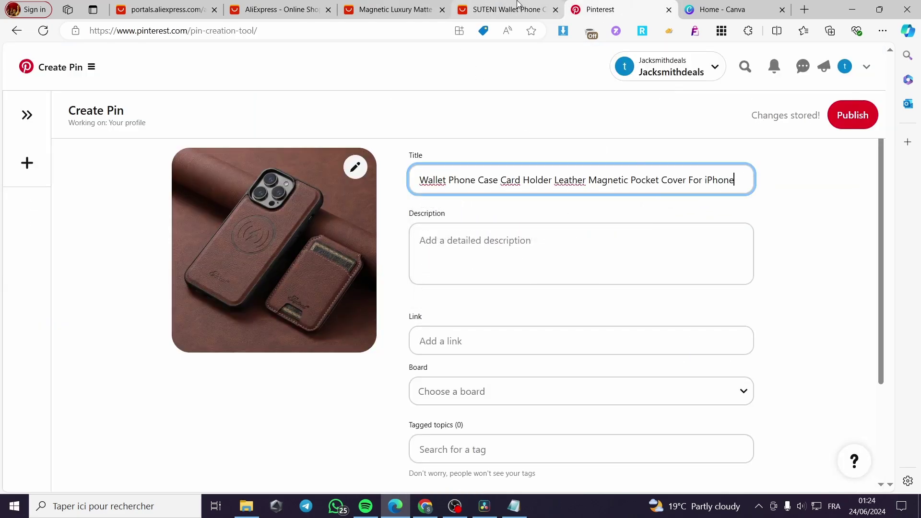
Copy the full SUTENI product name from AliExpress into the pin's description.
click(513, 9)
scroll(466, 368, down, 12)
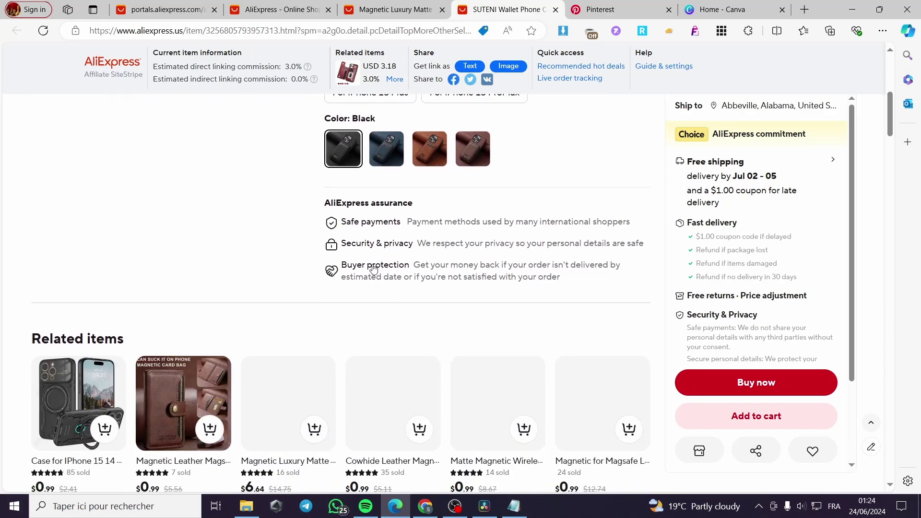
scroll(367, 242, down, 6)
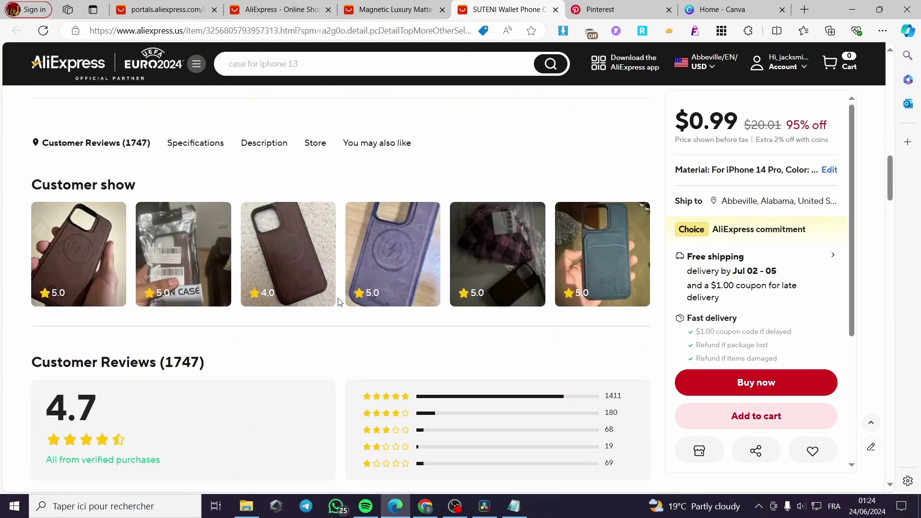
scroll(111, 328, down, 3)
scroll(346, 362, up, 15)
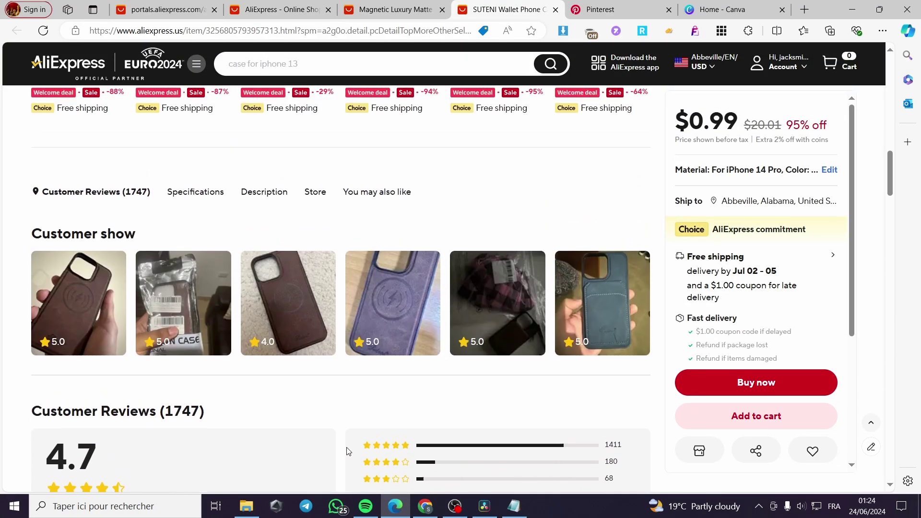
scroll(347, 362, up, 3)
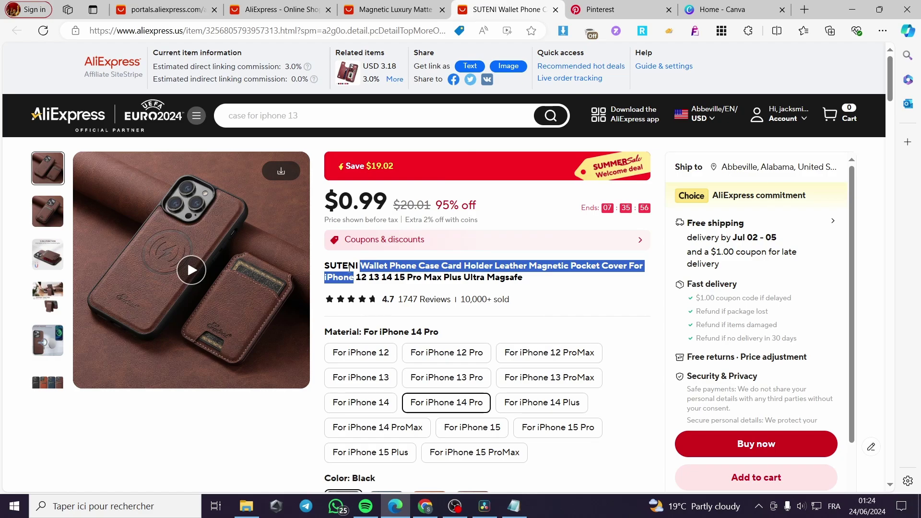
drag(324, 265, 524, 277)
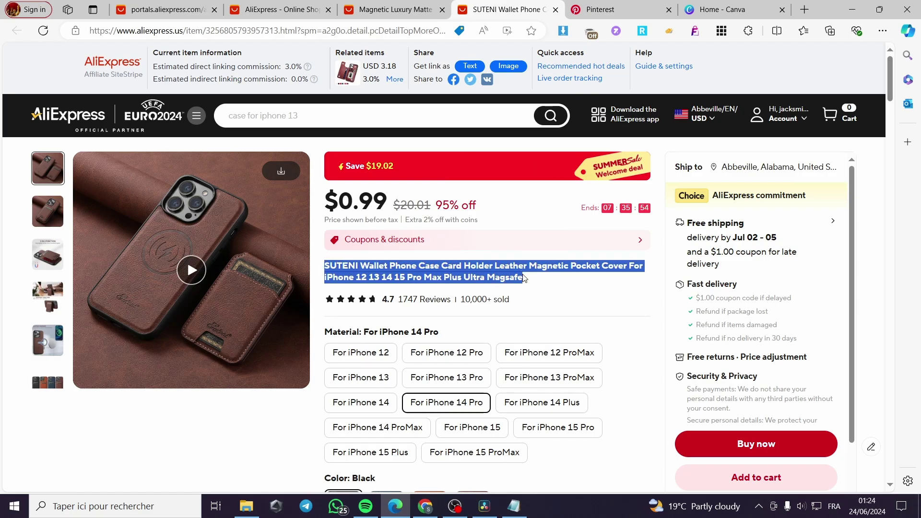
key(ctrl+c)
click(595, 9)
click(555, 265)
key(ctrl+v)
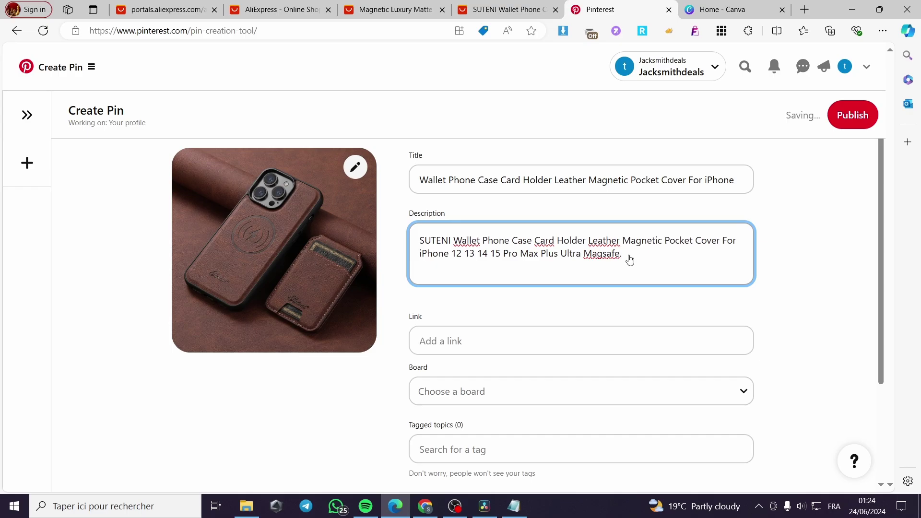
scroll(492, 315, down, 2)
Generate the case's s.click.aliexpress.com text link in SiteStripe and paste it into the pin's Link field.
click(464, 282)
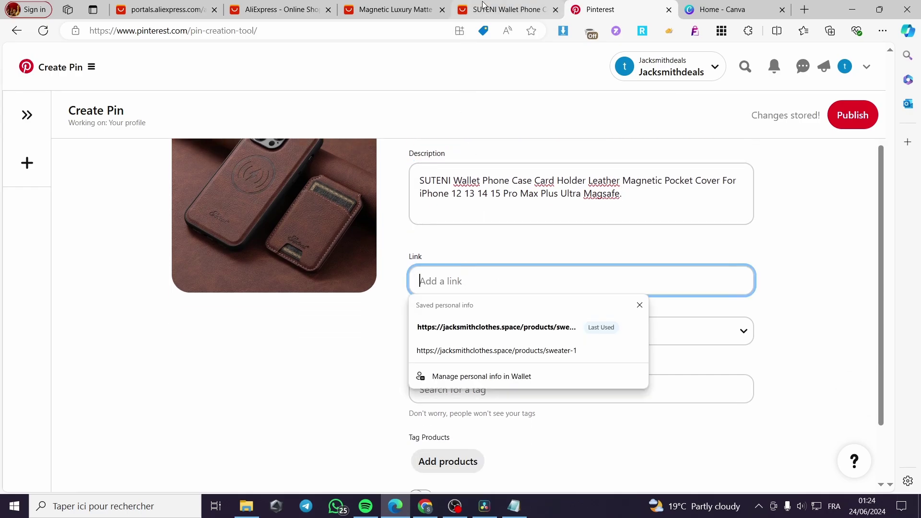
click(467, 10)
click(468, 67)
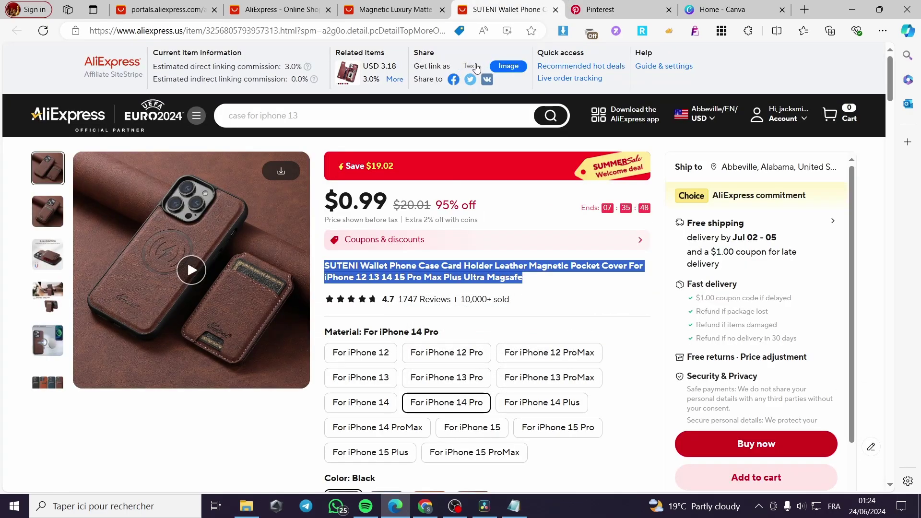
click(539, 139)
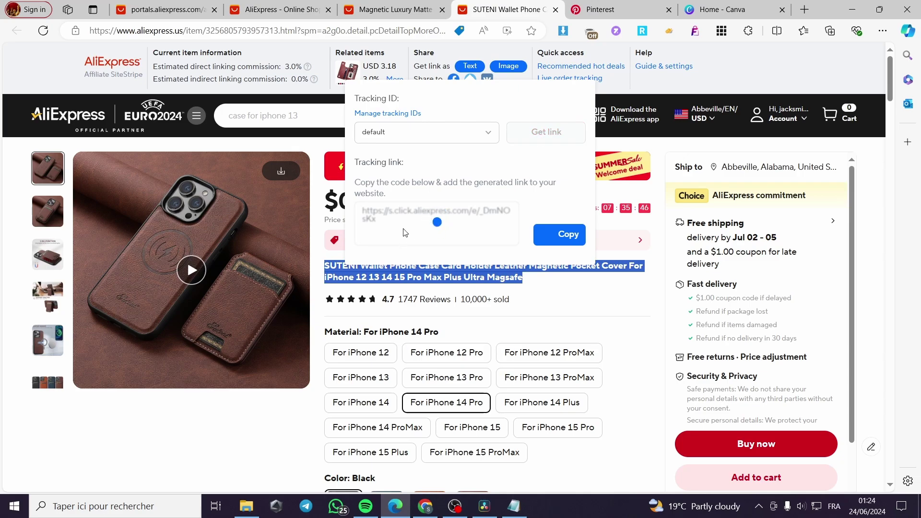
drag(368, 219, 359, 211)
right_click(391, 217)
click(418, 224)
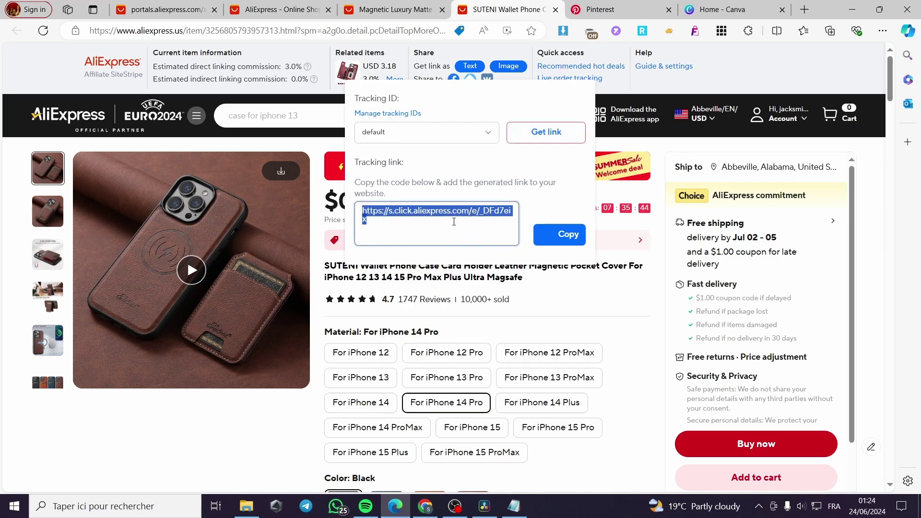
click(600, 10)
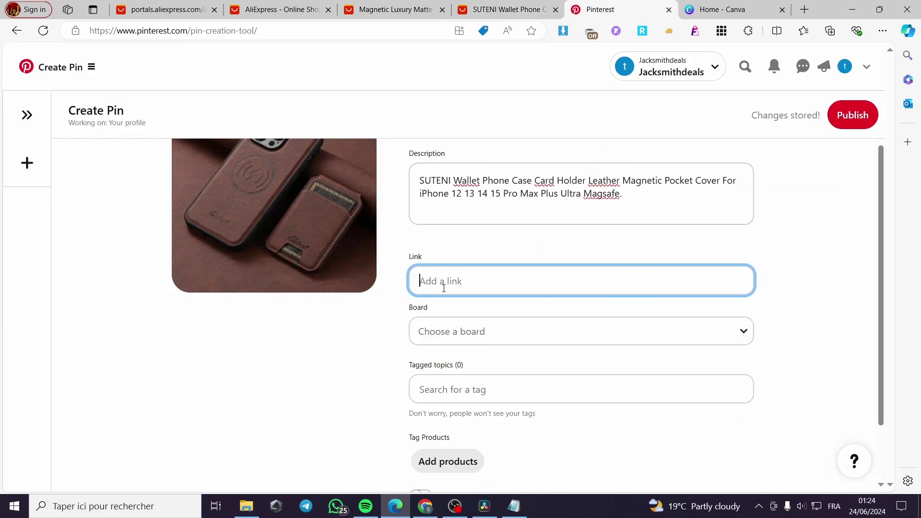
key(ctrl+v)
click(519, 331)
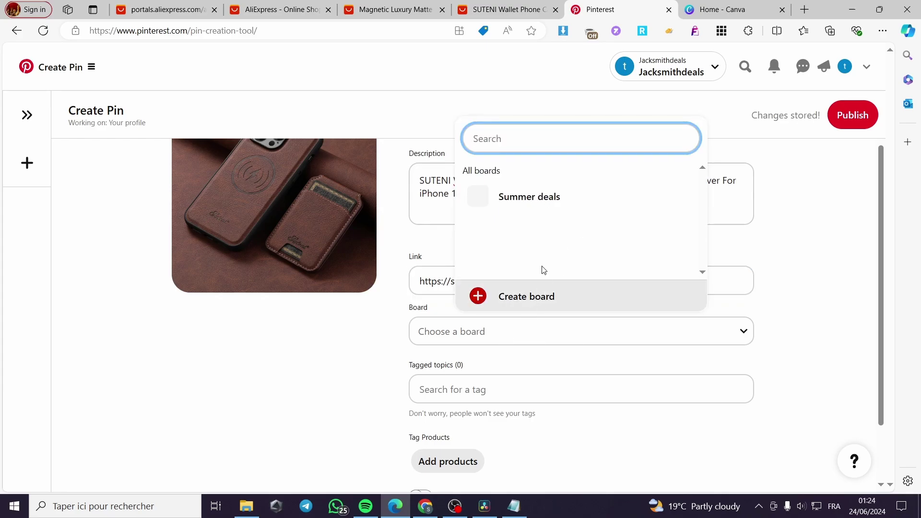
Create a new board named 'Aliexpress deals' and assign it to the pin.
click(528, 299)
click(501, 260)
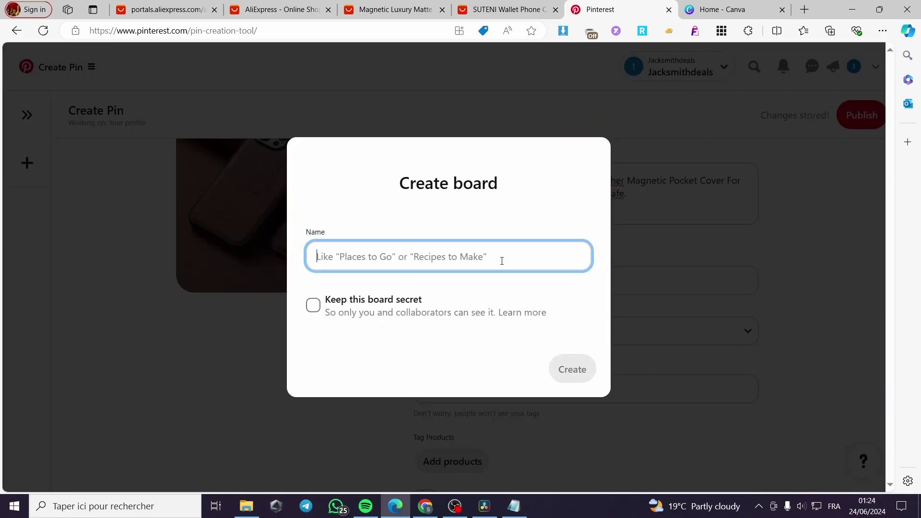
text(Aliexpress deals)
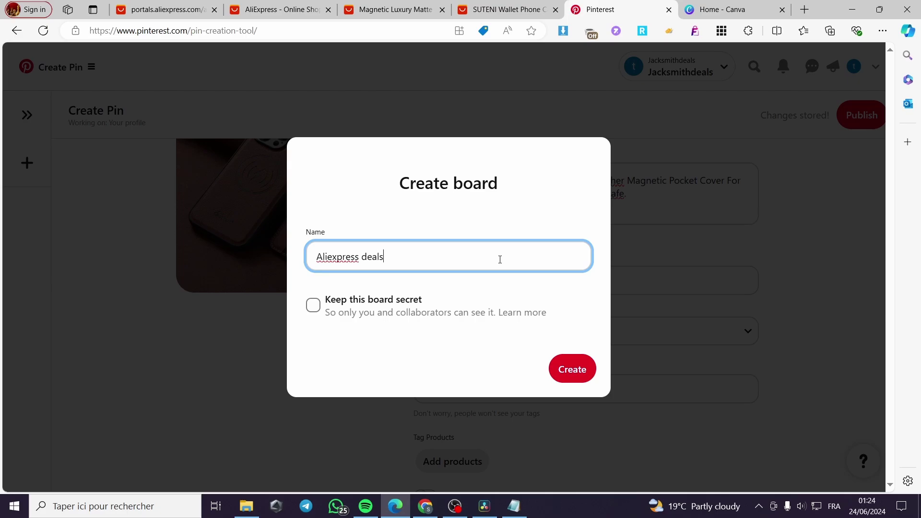
click(585, 381)
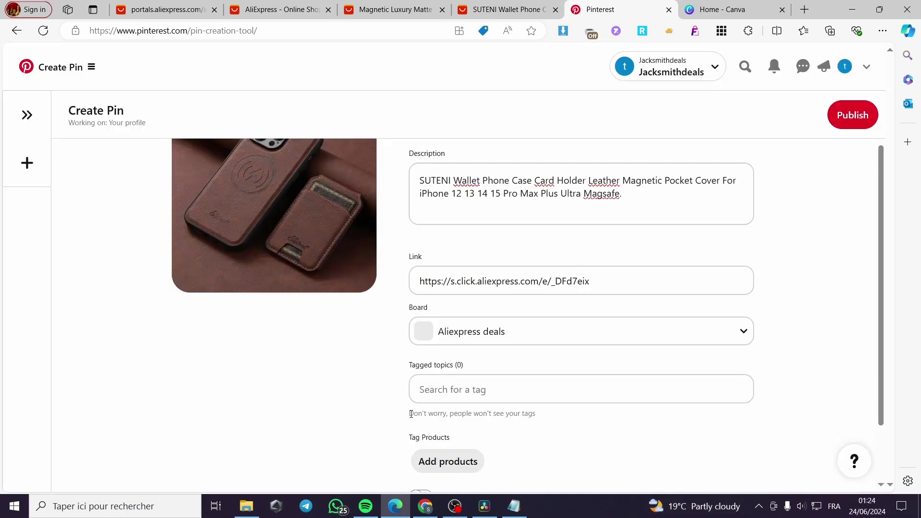
scroll(495, 337, down, 2)
click(495, 337)
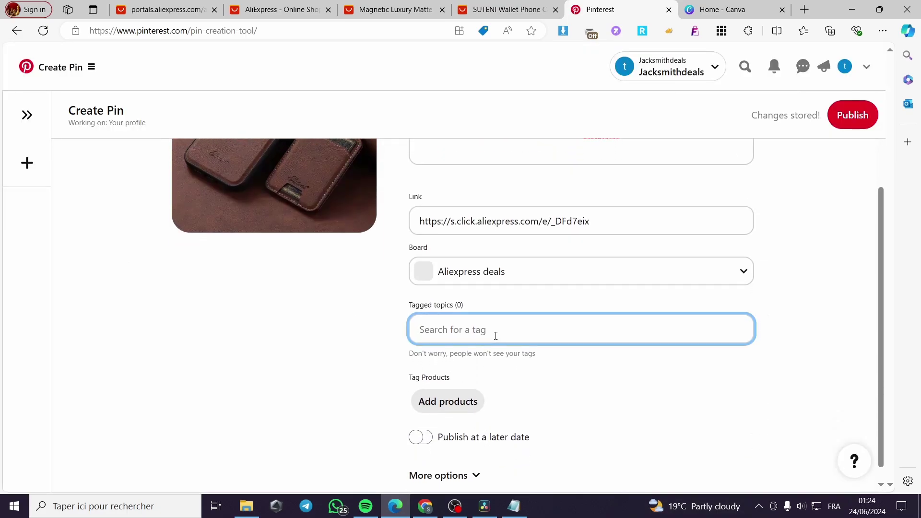
text(deal)
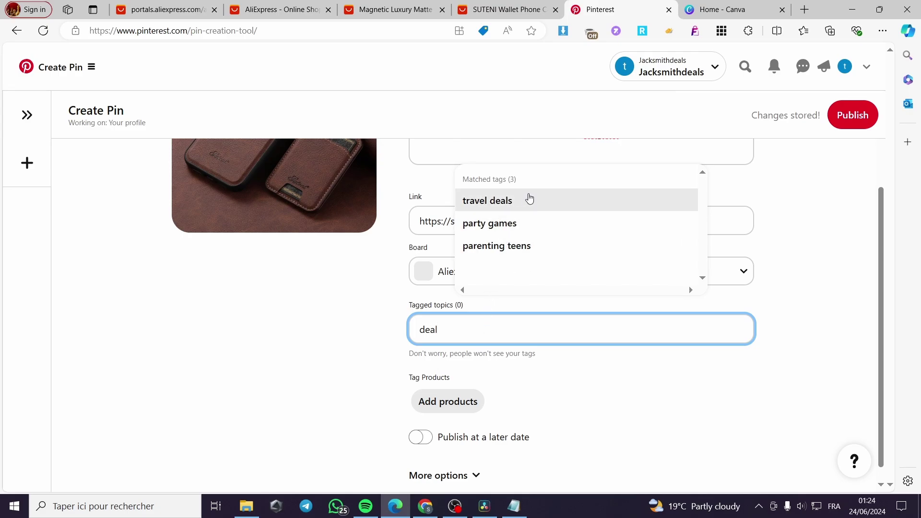
drag(472, 336, 366, 326)
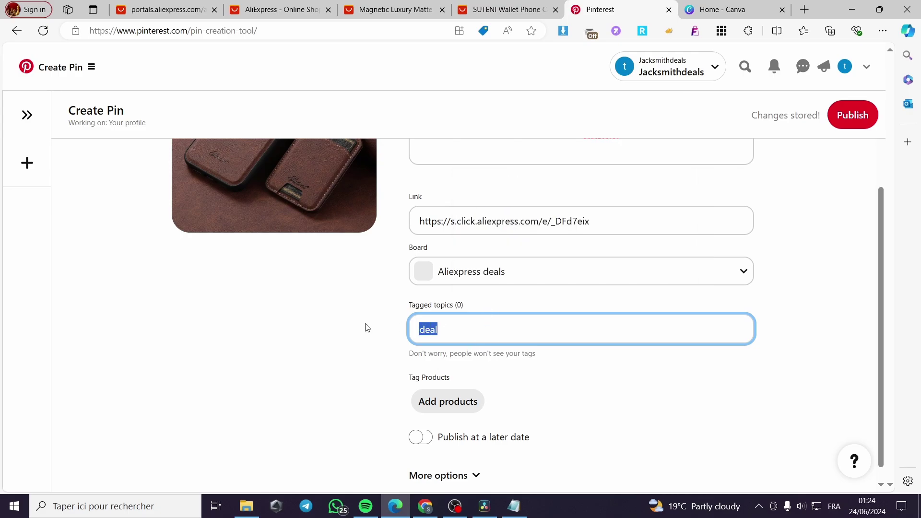
text(p)
key(BackSpace)
key(BackSpace)
scroll(556, 419, down, 1)
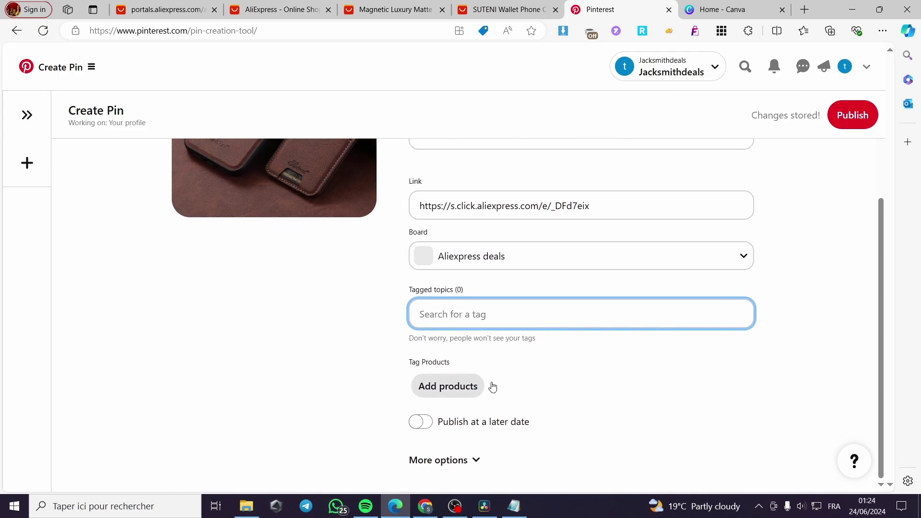
Publish the wallet case pin and open its live pin page.
click(850, 115)
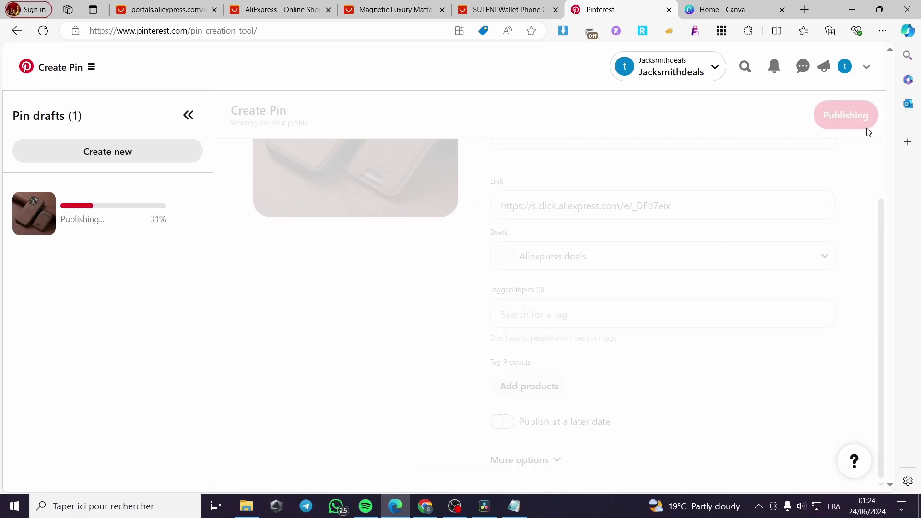
click(532, 471)
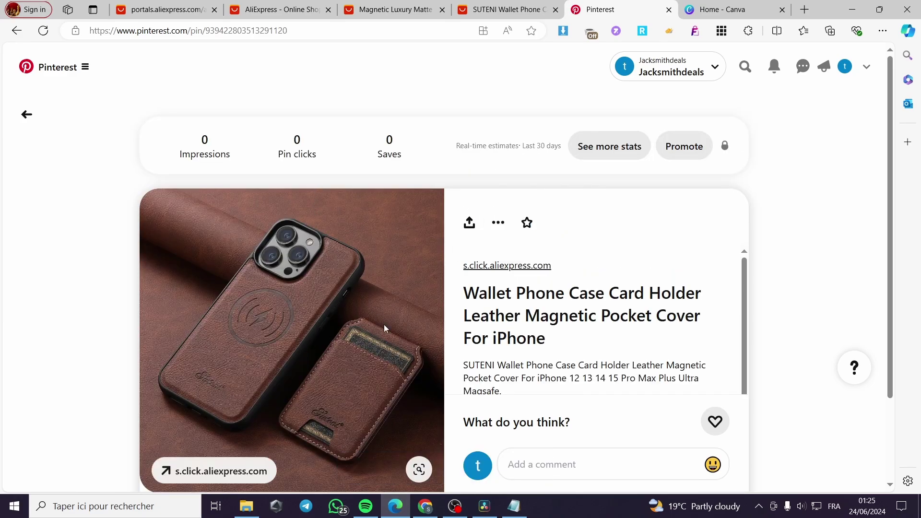
scroll(384, 328, down, 3)
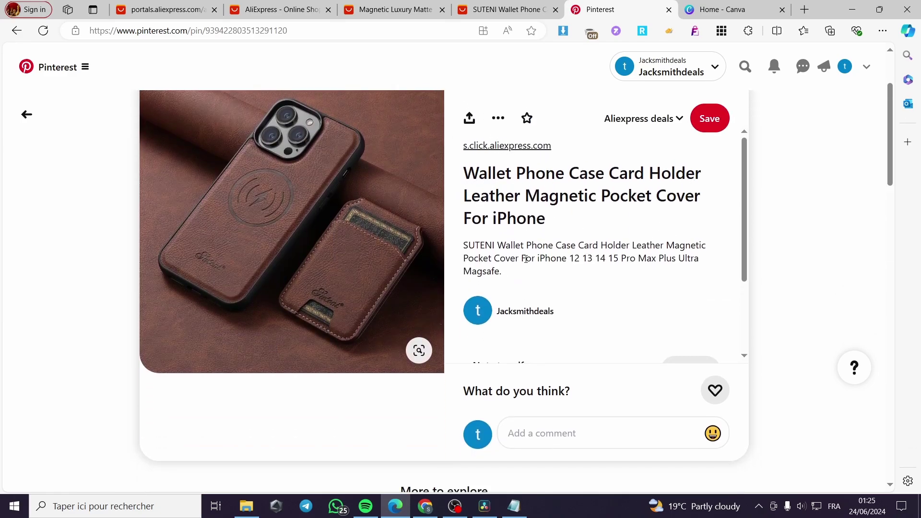
scroll(353, 284, up, 3)
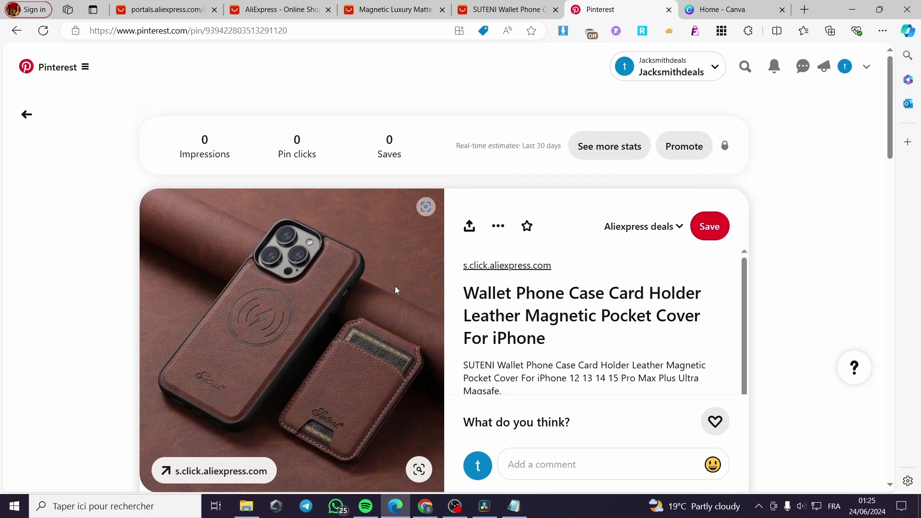